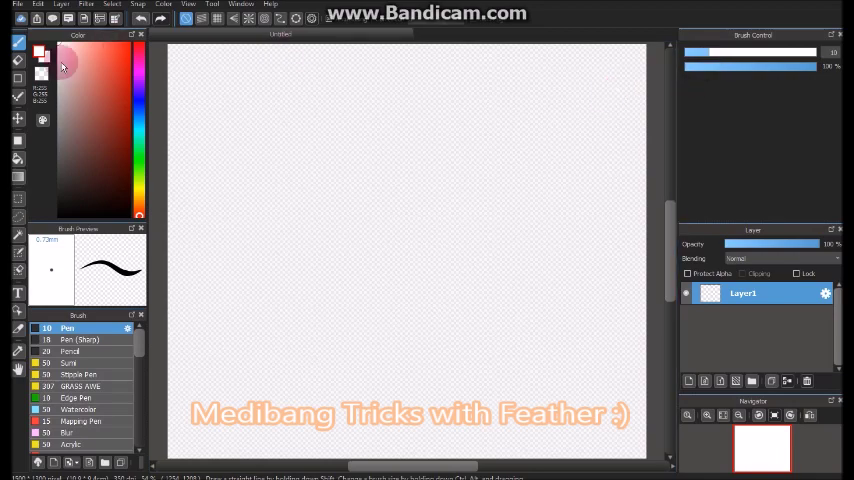
Pick pure red from the top-right corner of the colour square
left_click(128, 47)
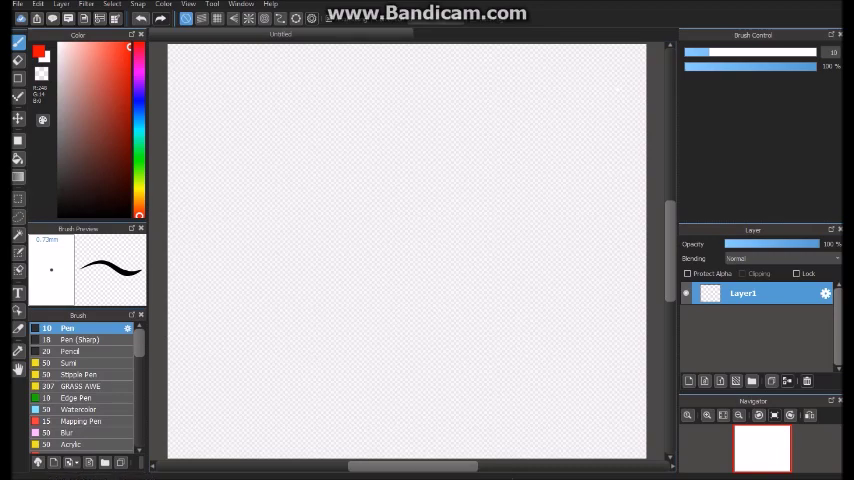
left_click(97, 95)
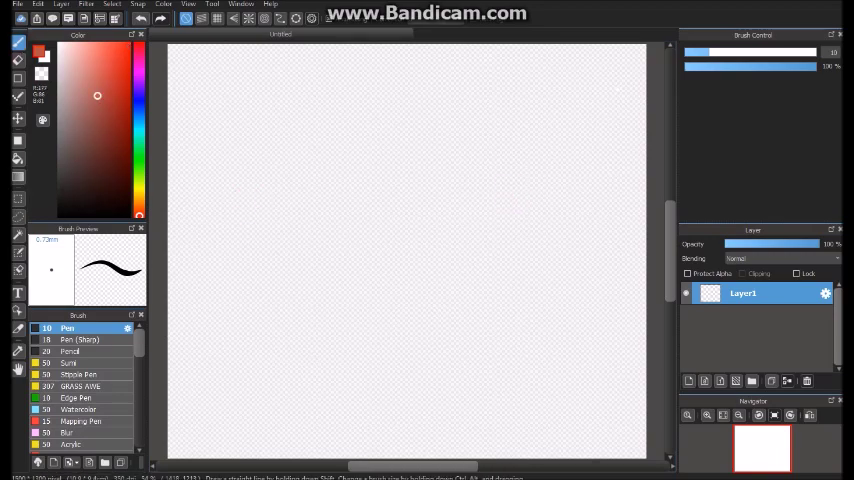
left_click_drag(488, 156, 466, 177)
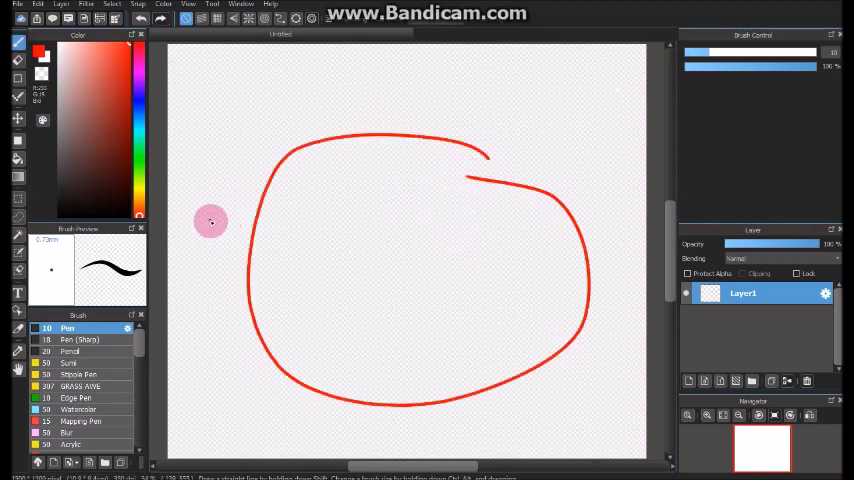
key("ctrl+z")
key("ctrl+y")
key("ctrl+z")
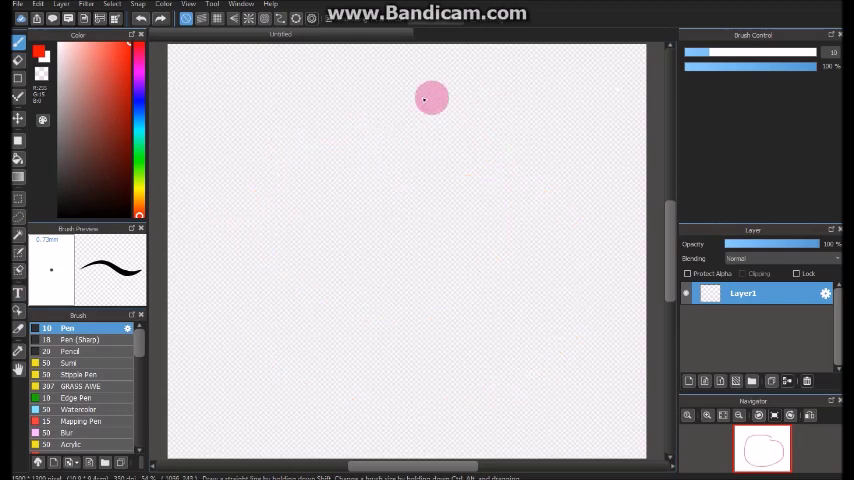
key("ctrl+y")
key("ctrl+z")
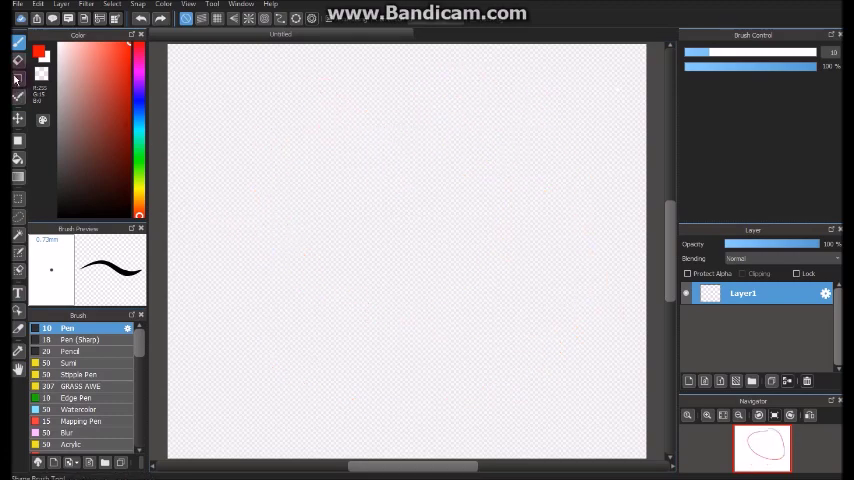
left_click(17, 78)
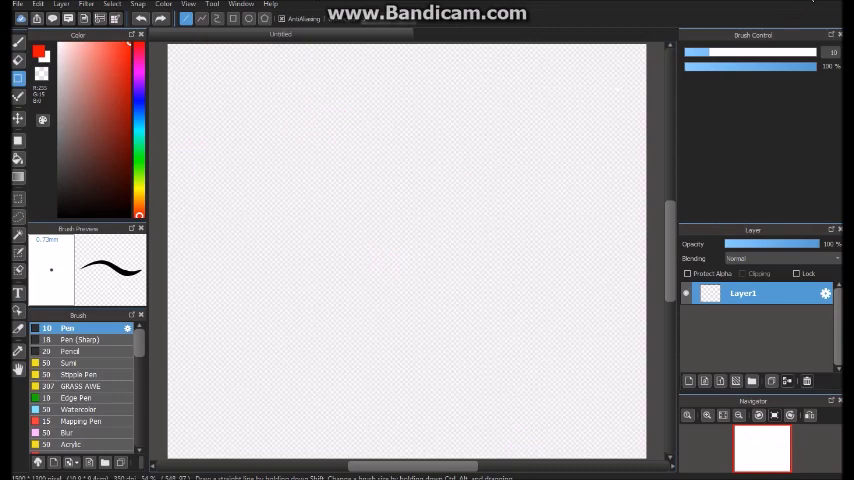
left_click(22, 82)
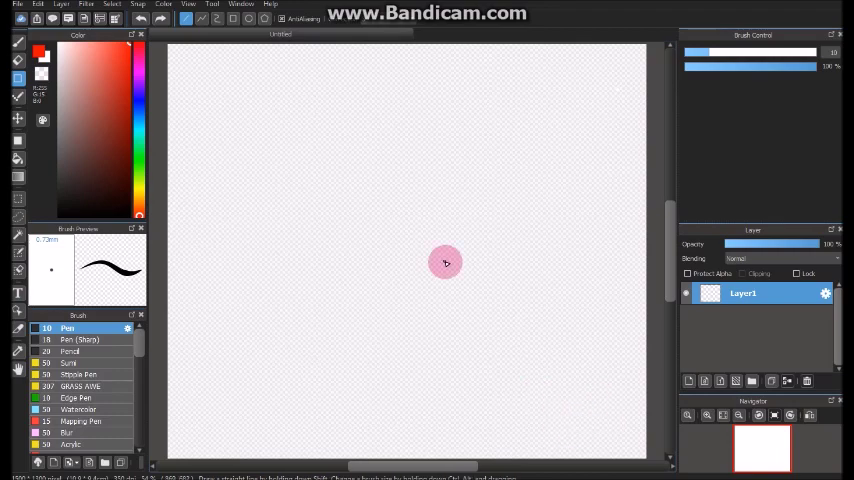
left_click_drag(287, 153, 333, 170)
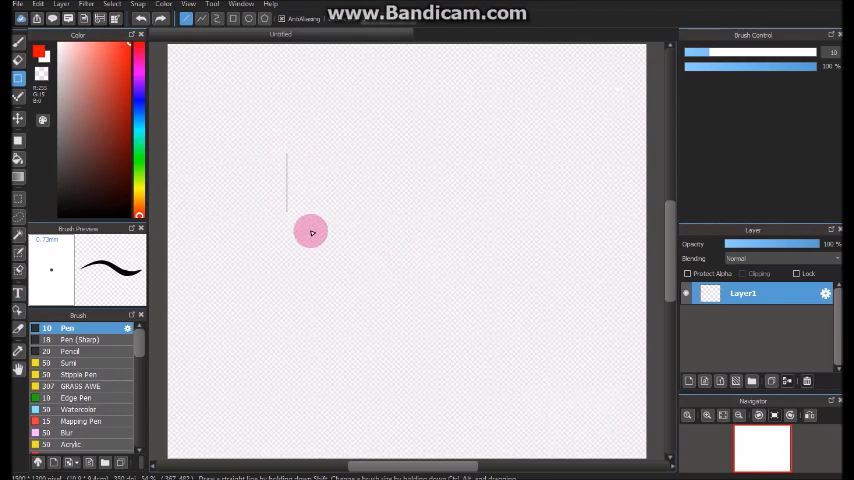
key("ctrl+z")
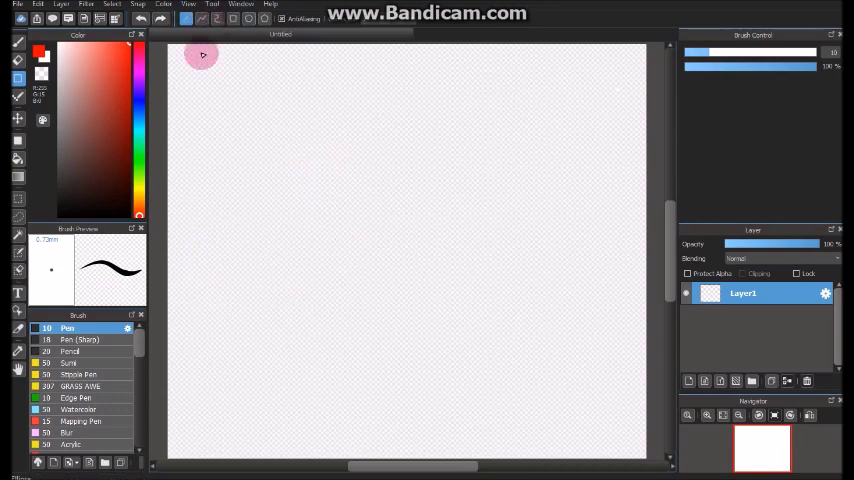
left_click(250, 20)
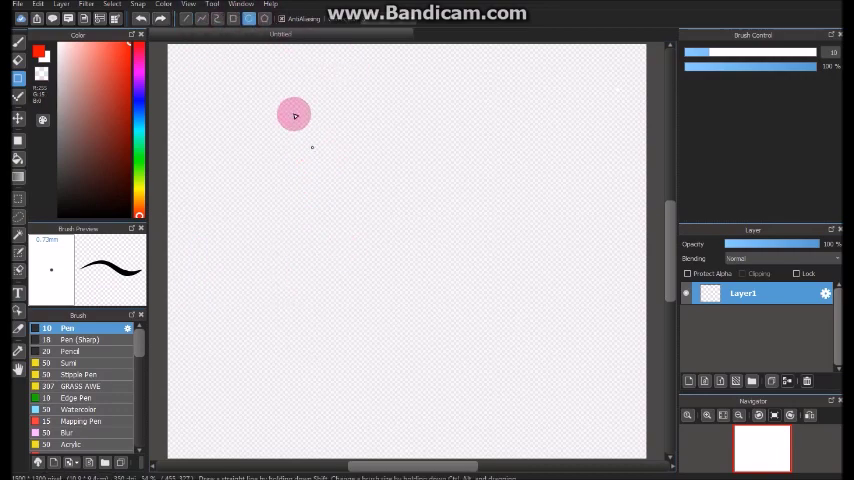
left_click_drag(293, 112, 540, 357)
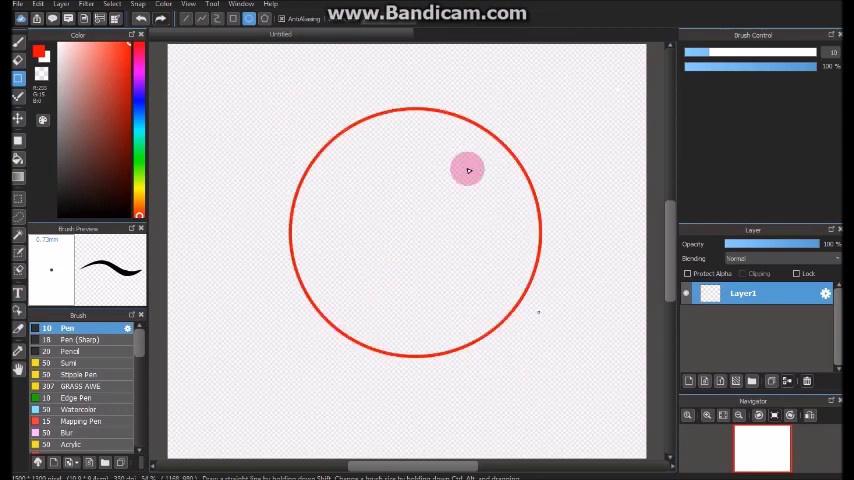
key("ctrl+z")
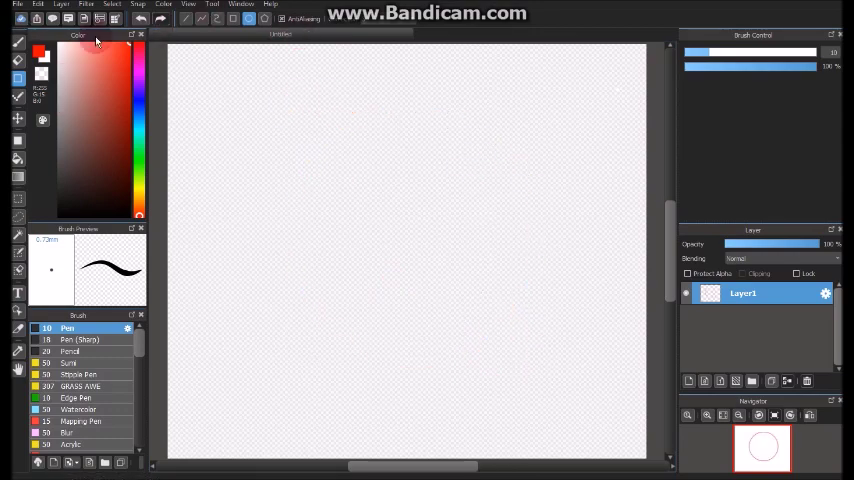
Draw a red freehand heart, add a layer above, and reselect the heart's layer
left_click(20, 43)
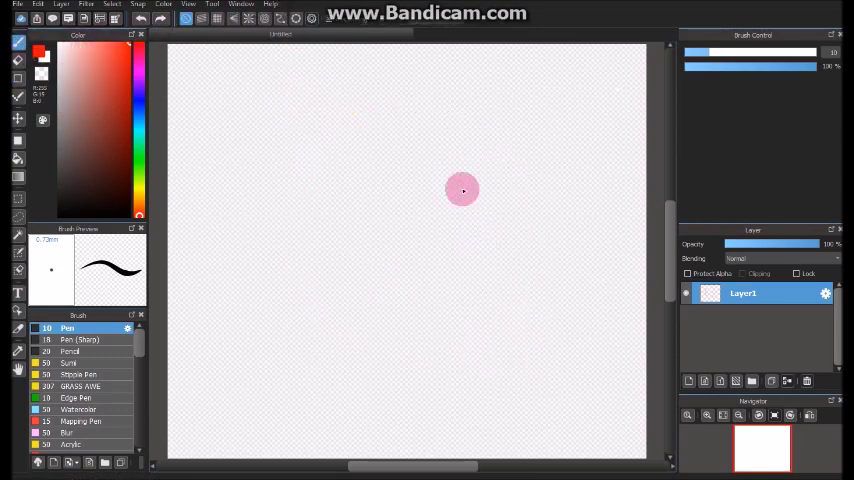
left_click_drag(402, 105, 357, 165)
left_click_drag(391, 202, 295, 288)
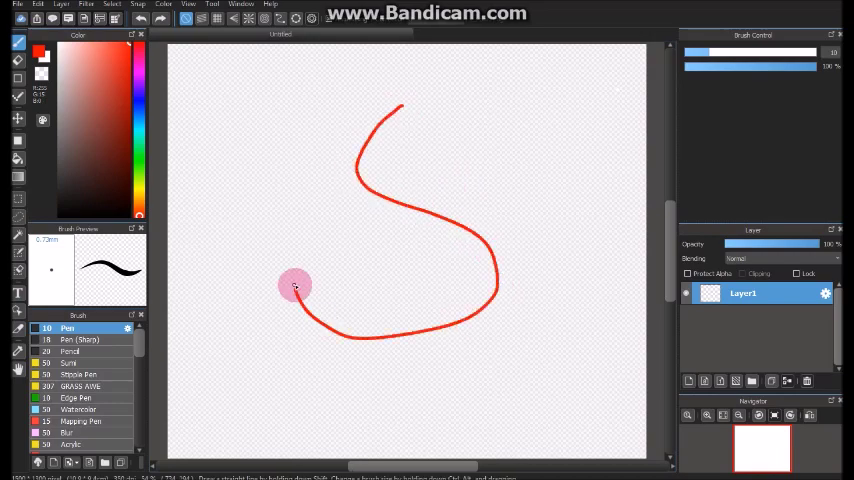
key("ctrl+z")
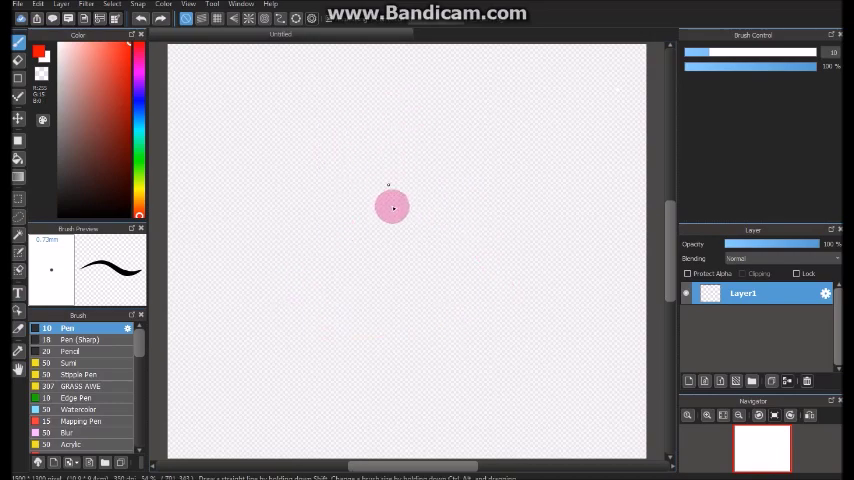
mouse_move(396, 207)
left_mouse_down()
mouse_move(349, 165)
mouse_move(443, 337)
mouse_move(396, 212)
left_mouse_up()
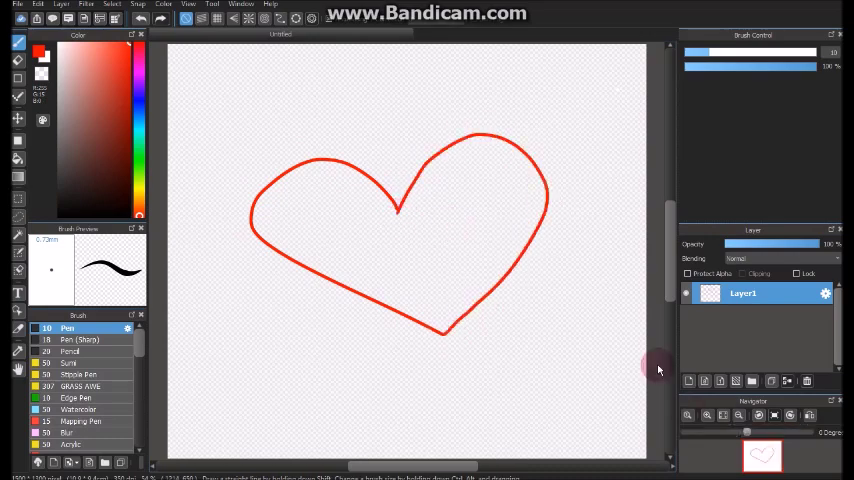
left_click(689, 381)
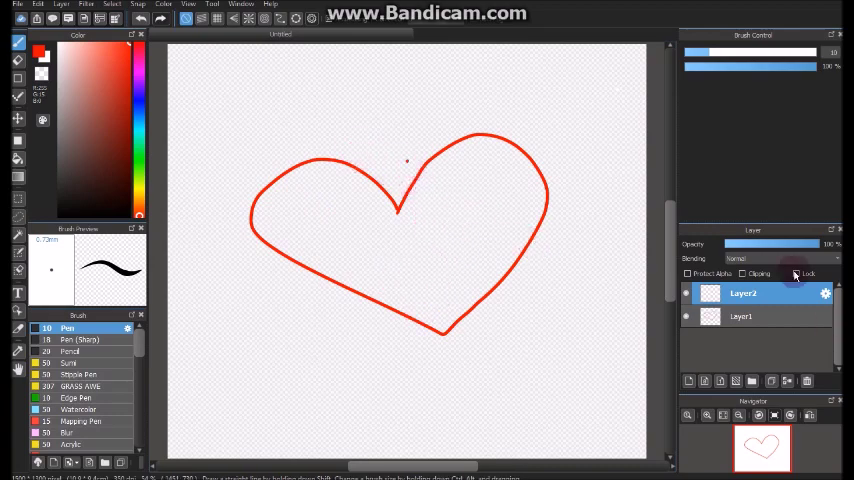
left_click(745, 317)
Free-transform the heart by pulling its top-left corner inward, then delete the empty upper layer
key("ctrl+t")
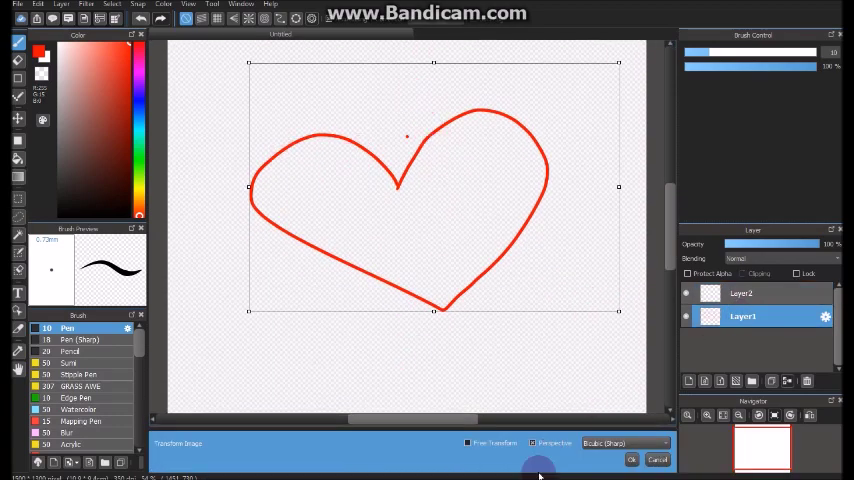
left_click(467, 443)
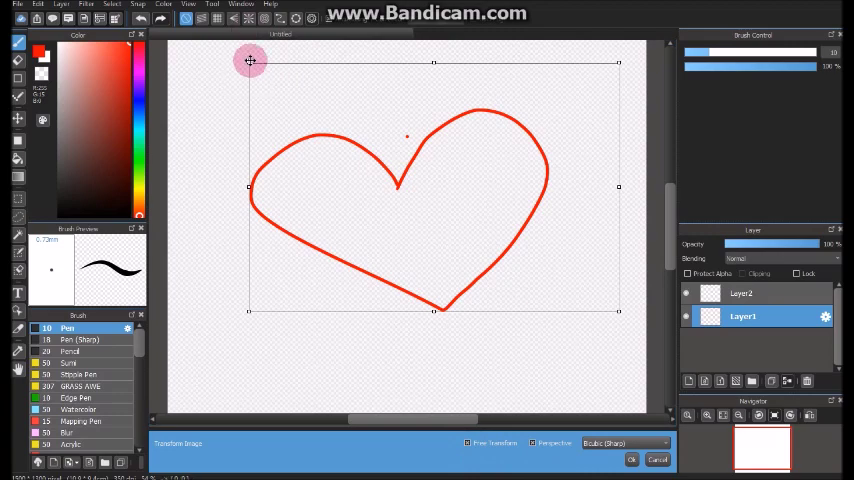
left_click_drag(250, 61, 321, 41)
left_click_drag(450, 158, 446, 161)
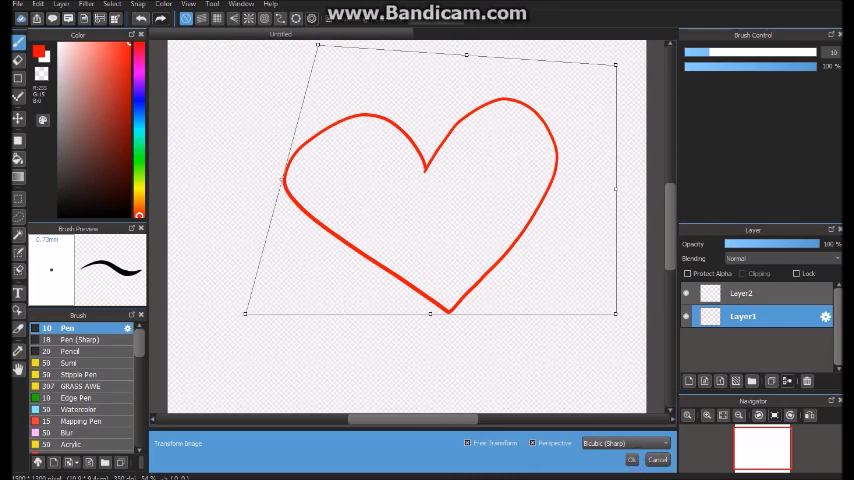
left_click(633, 460)
left_click(785, 300)
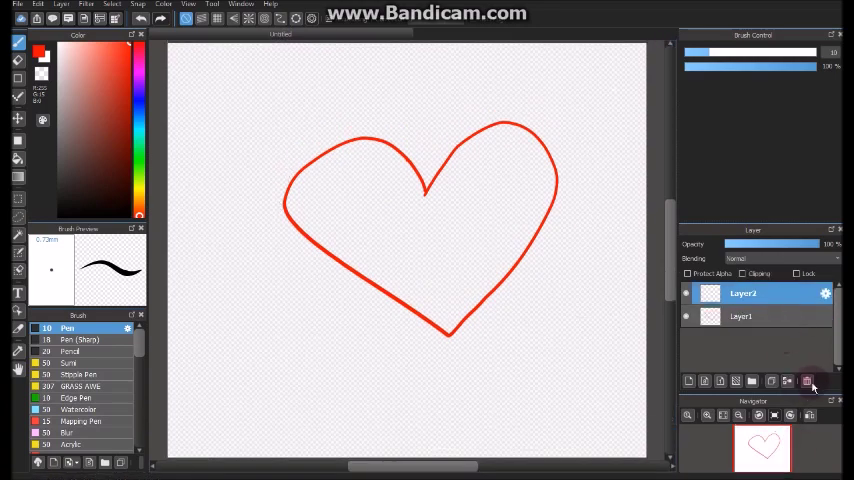
left_click(807, 381)
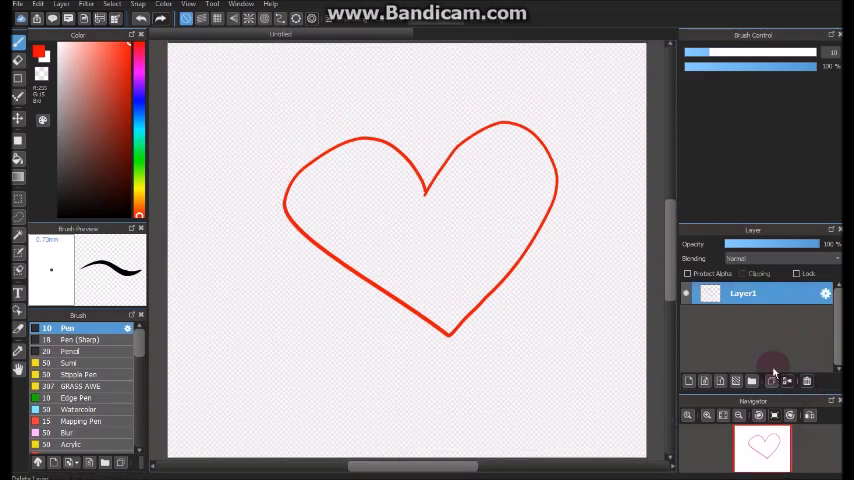
Add a new upper layer and fade the heart layer to about a third opacity
left_click(687, 381)
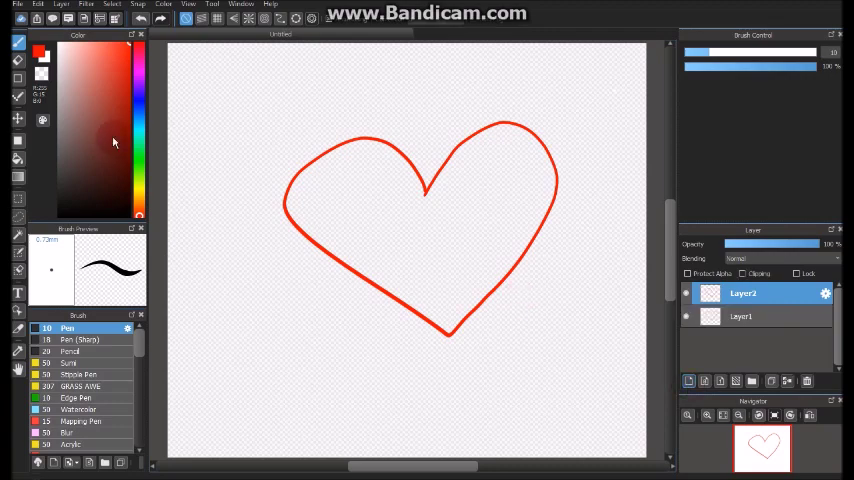
left_click(770, 318)
left_click(757, 244)
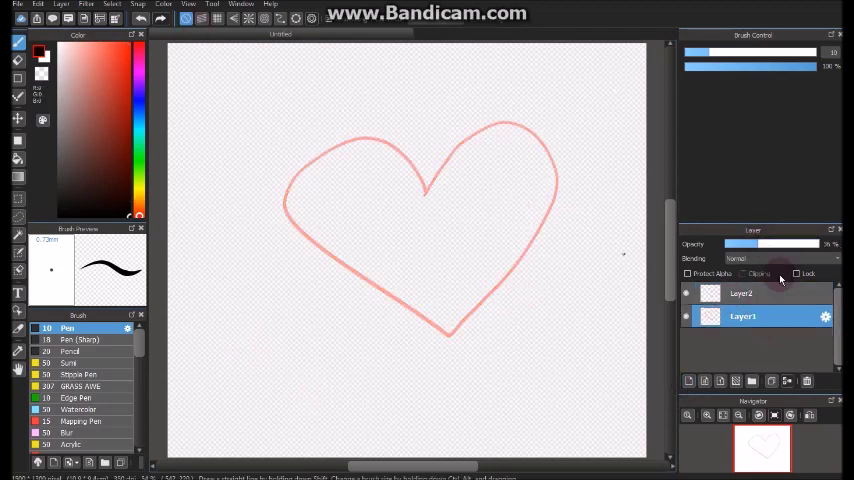
left_click(760, 293)
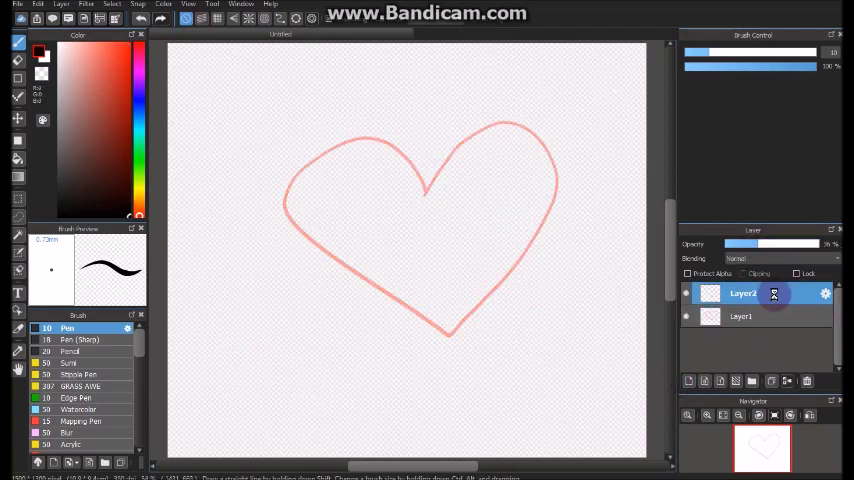
Trace the heart's left half in black with the curve shape tool
left_click(19, 77)
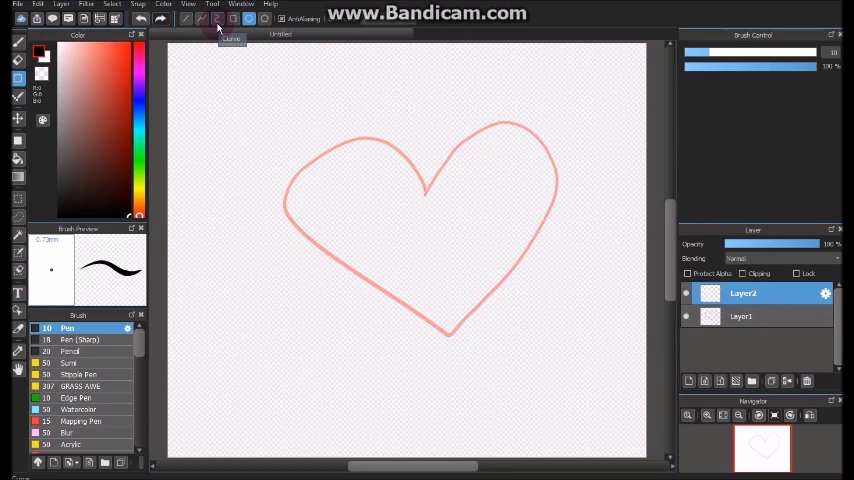
left_click(217, 19)
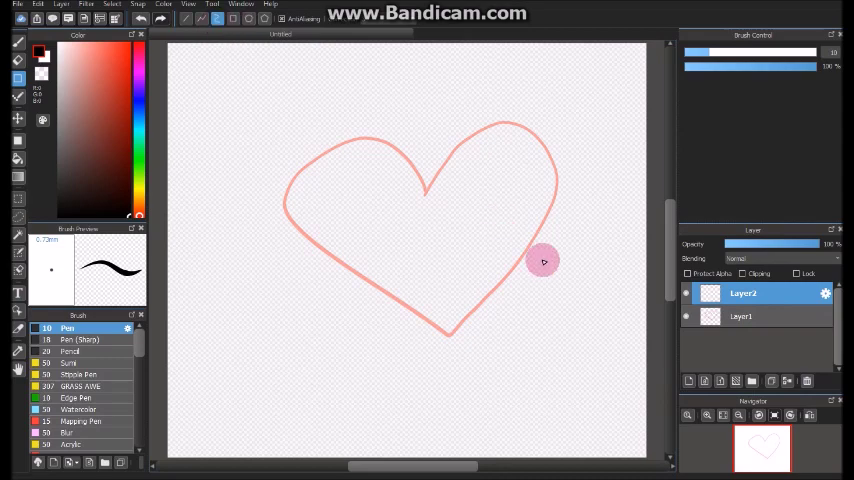
left_click(425, 191)
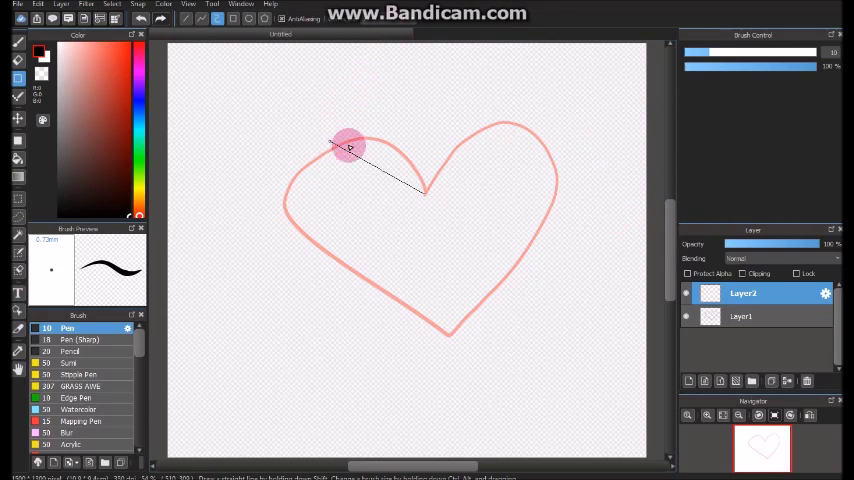
left_click(402, 146)
left_click(346, 133)
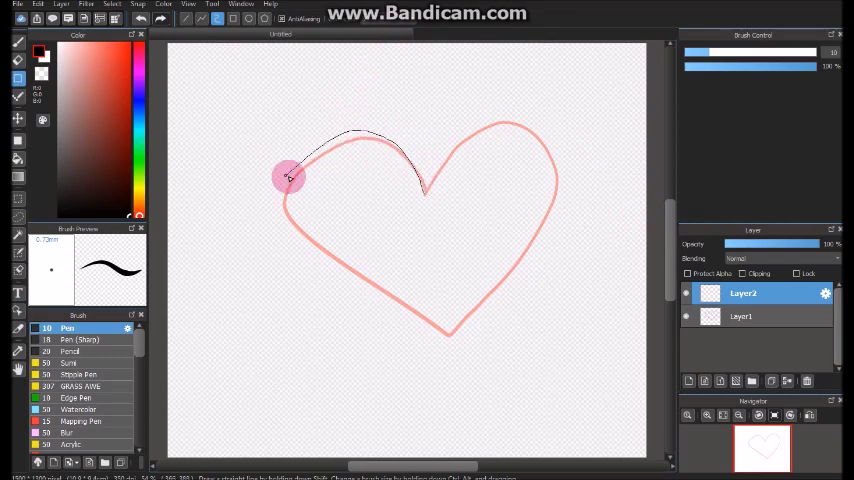
left_click(296, 212)
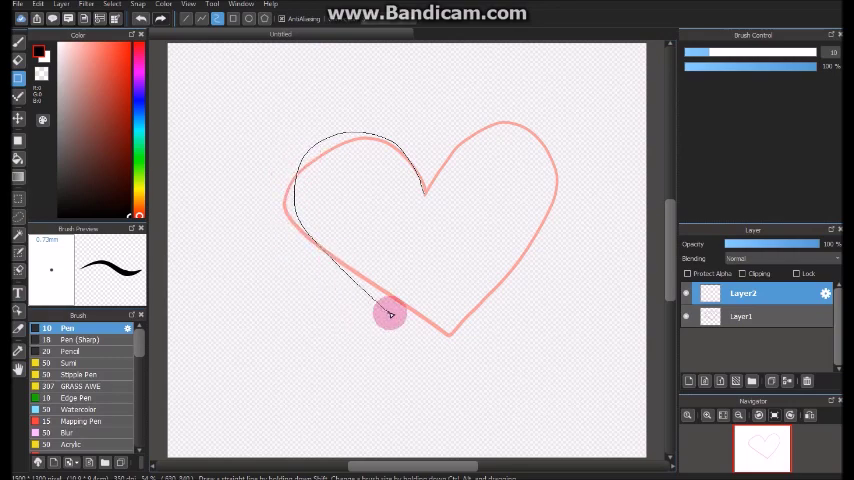
double_click(438, 340)
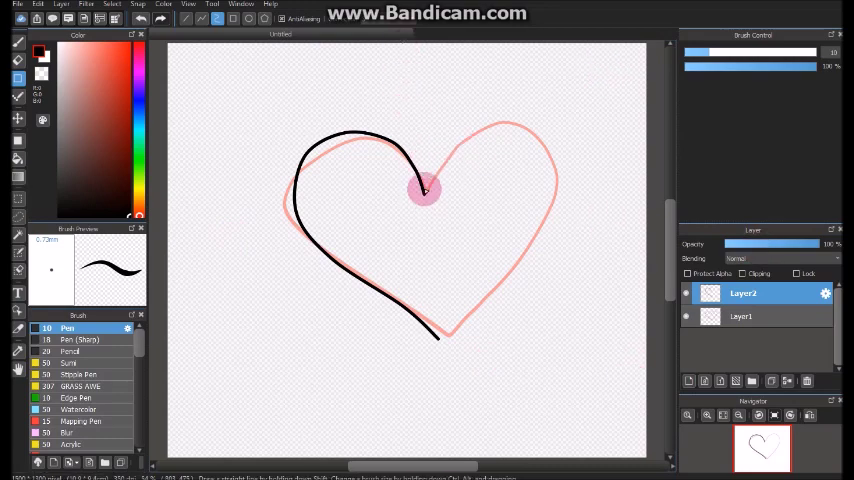
Trace the heart's right half in black, from the notch over the right lobe
left_click(424, 190)
left_click(458, 137)
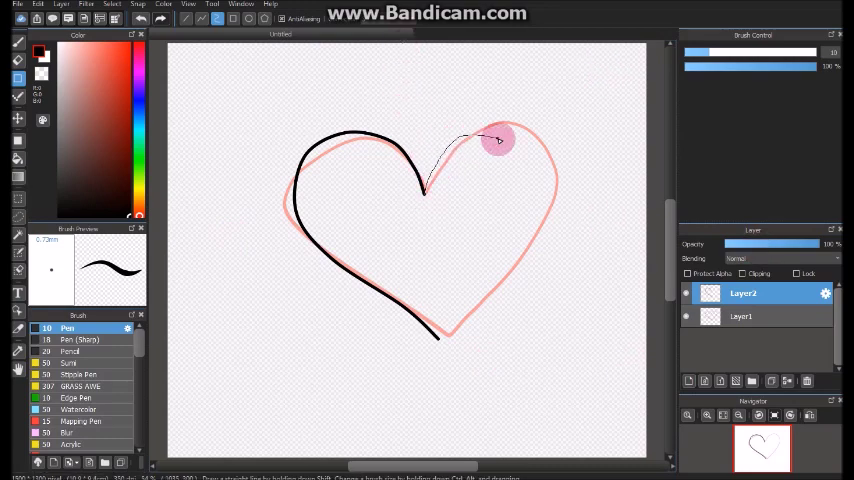
left_click(499, 131)
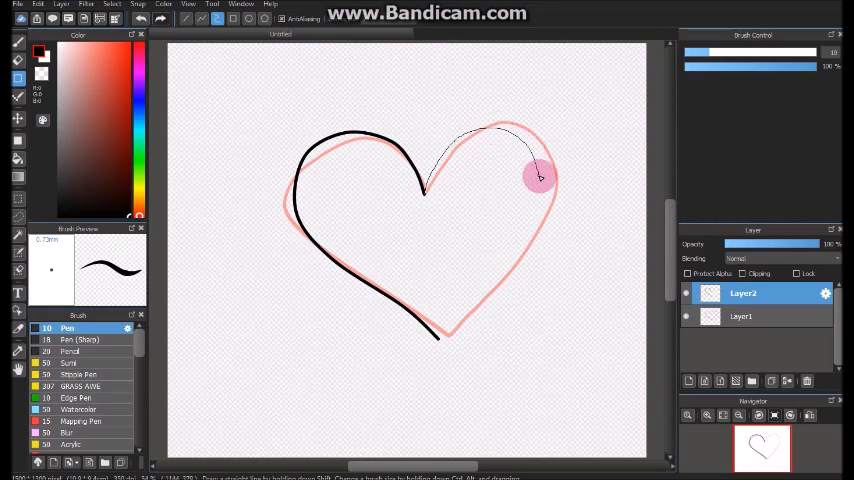
left_click(543, 178)
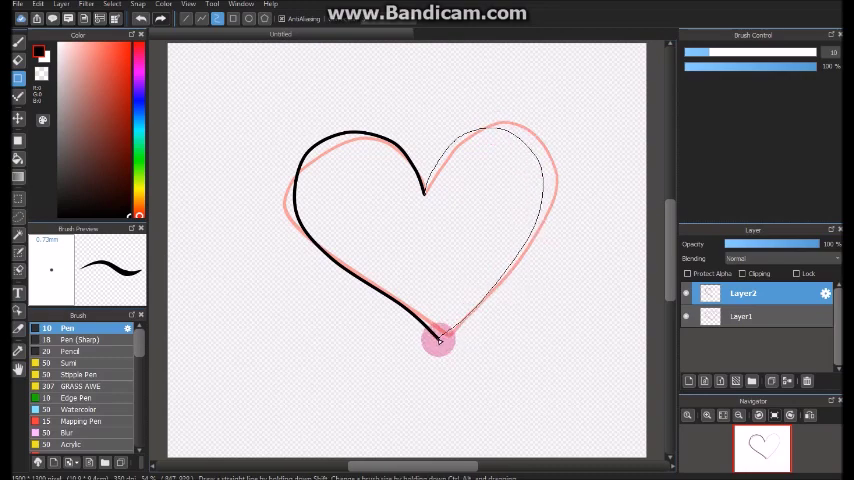
double_click(438, 340)
scroll(511, 309, "down", 3)
Delete the pink sketch layer and add a new empty layer
left_click(735, 317)
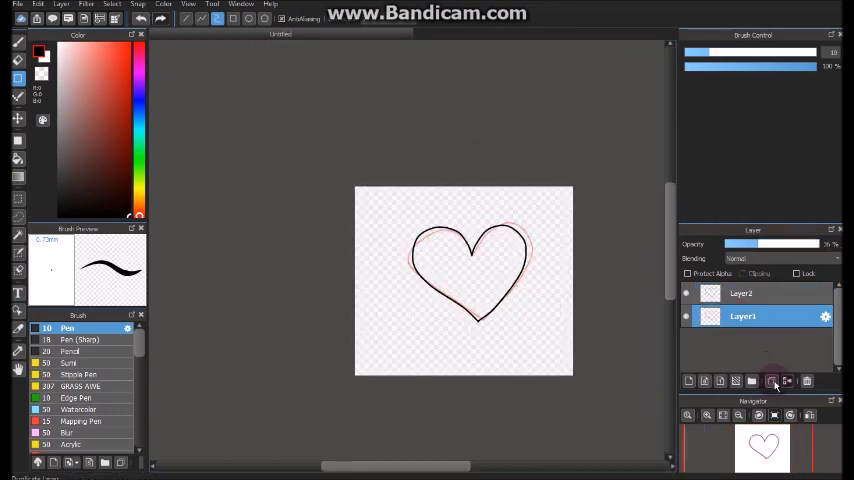
left_click(807, 381)
scroll(414, 197, "up", 3)
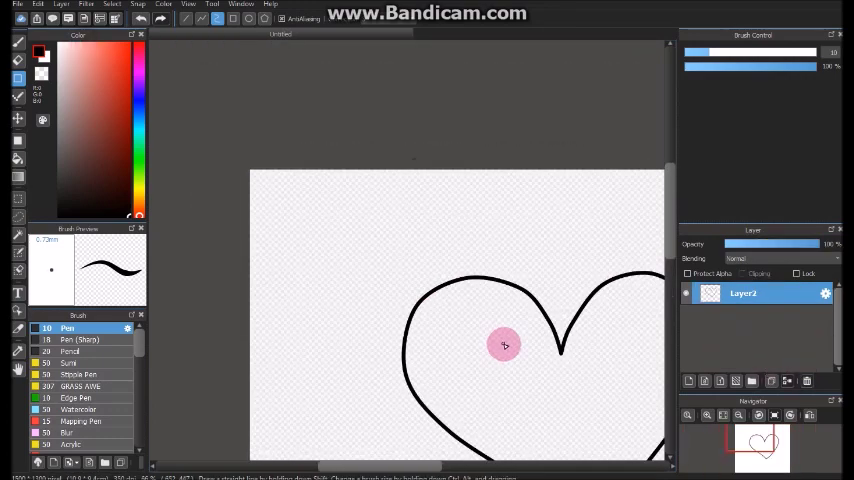
mouse_move(568, 356)
left_mouse_down()
mouse_move(511, 337)
mouse_move(508, 277)
mouse_move(558, 297)
left_mouse_up()
key("ctrl+shift+n")
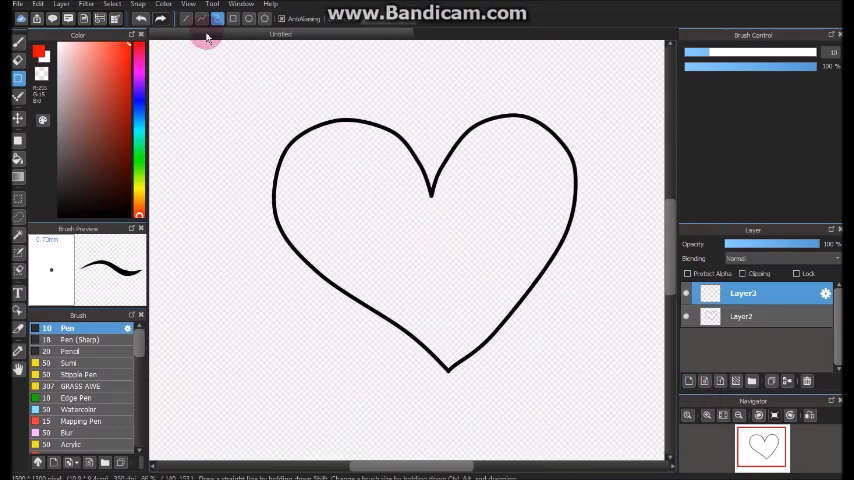
Sketch red freehand strokes over both sides of the heart on the new layer
left_click(17, 41)
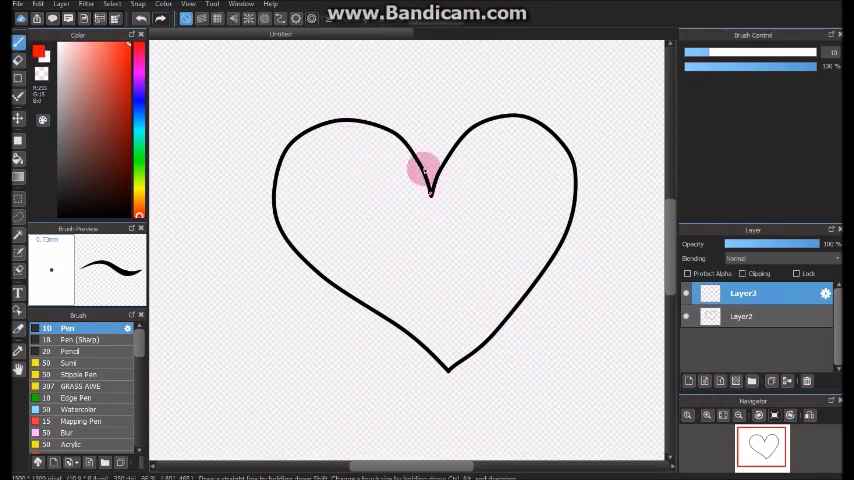
left_click_drag(428, 178, 301, 196)
left_click_drag(315, 124, 320, 232)
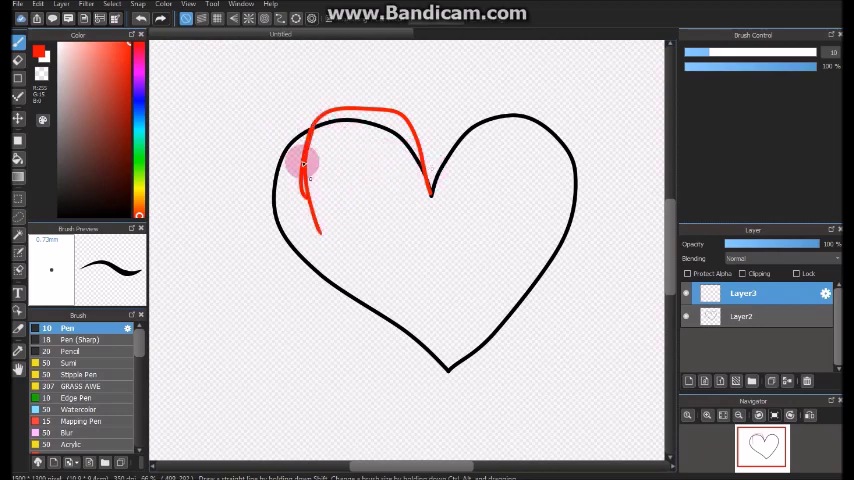
left_click_drag(302, 150, 362, 355)
mouse_move(300, 170)
left_mouse_down()
mouse_move(433, 403)
mouse_move(482, 410)
left_mouse_up()
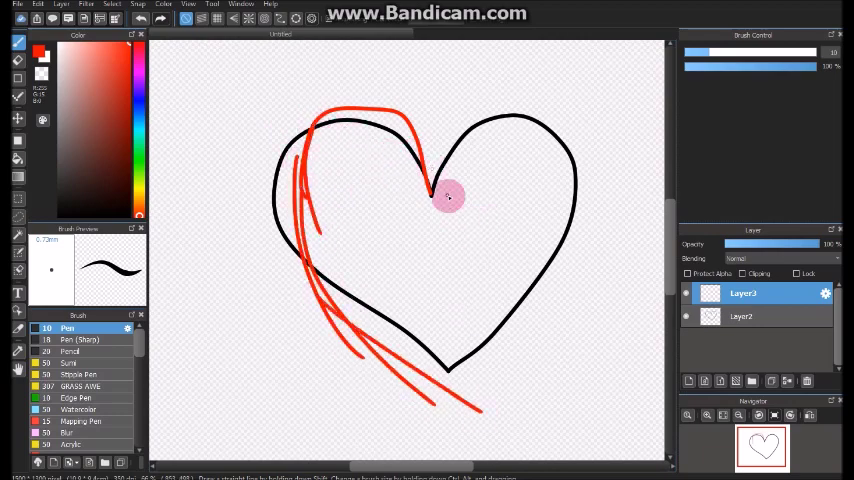
mouse_move(448, 197)
left_mouse_down()
mouse_move(524, 109)
mouse_move(595, 223)
left_mouse_up()
left_click_drag(595, 190, 455, 412)
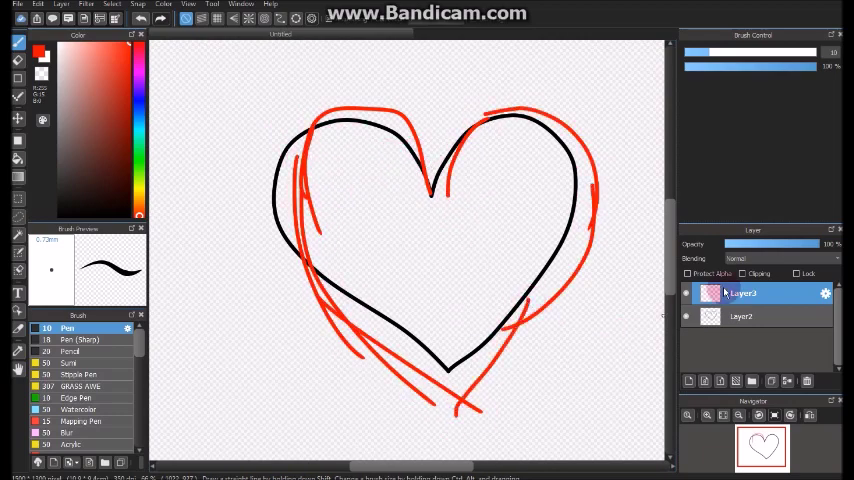
Toggle layer visibility to compare, then delete the red sketch layer
left_click(686, 293)
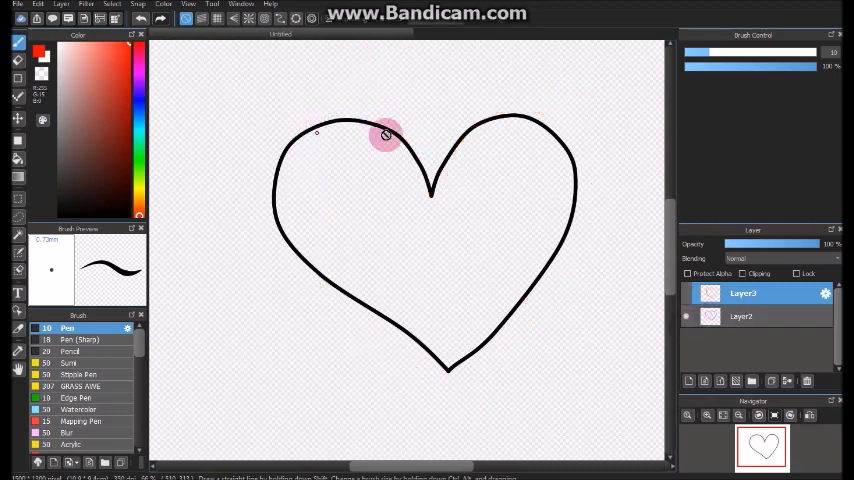
left_click(686, 293)
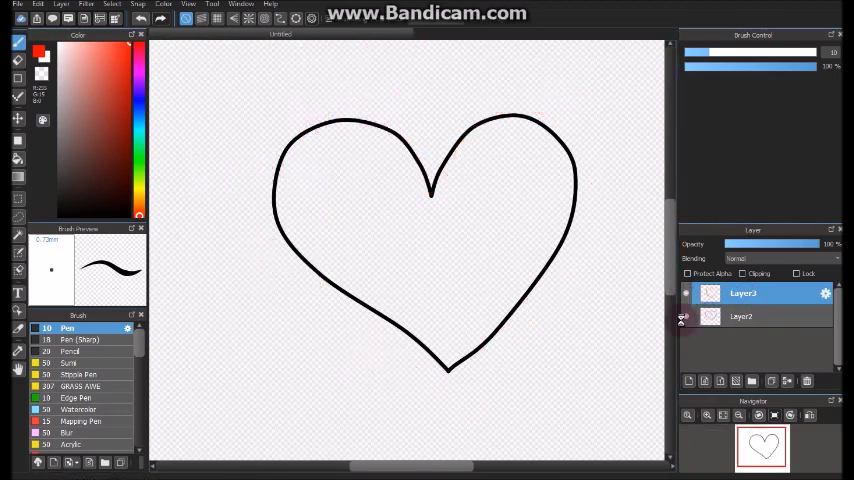
left_click(684, 317)
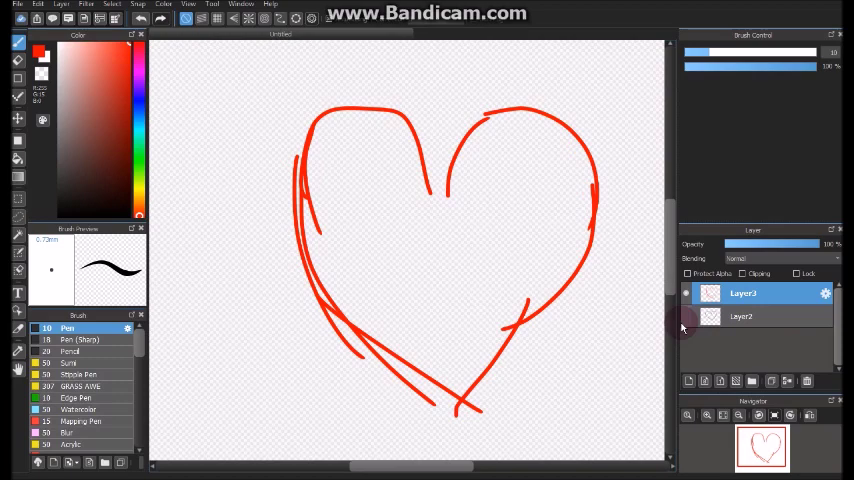
left_click(806, 381)
left_click(686, 293)
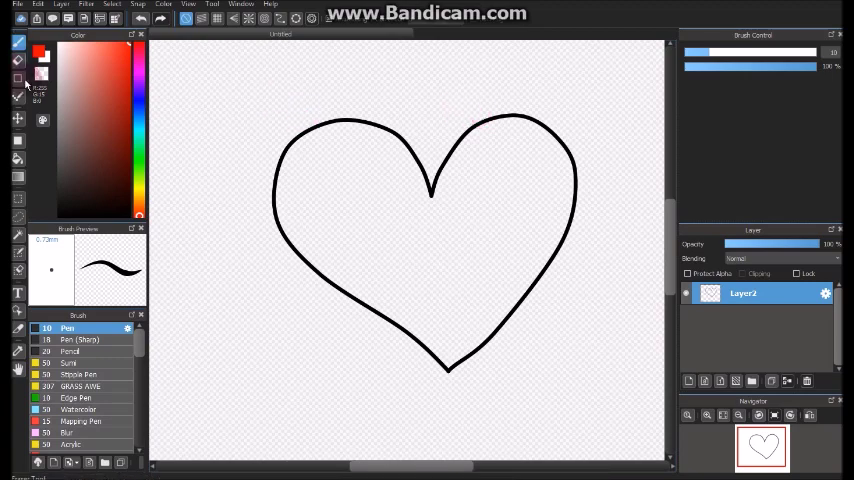
Fill the heart's interior with red using the Bucket tool
left_click(18, 159)
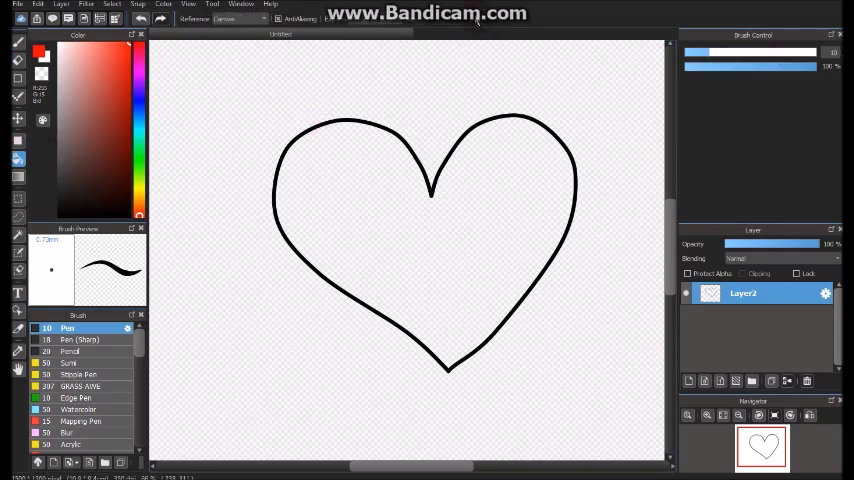
left_click(366, 196)
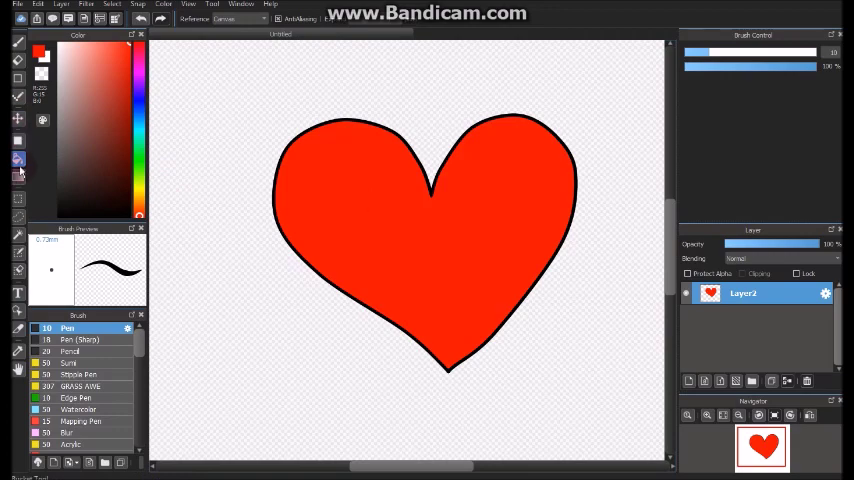
left_click(664, 268)
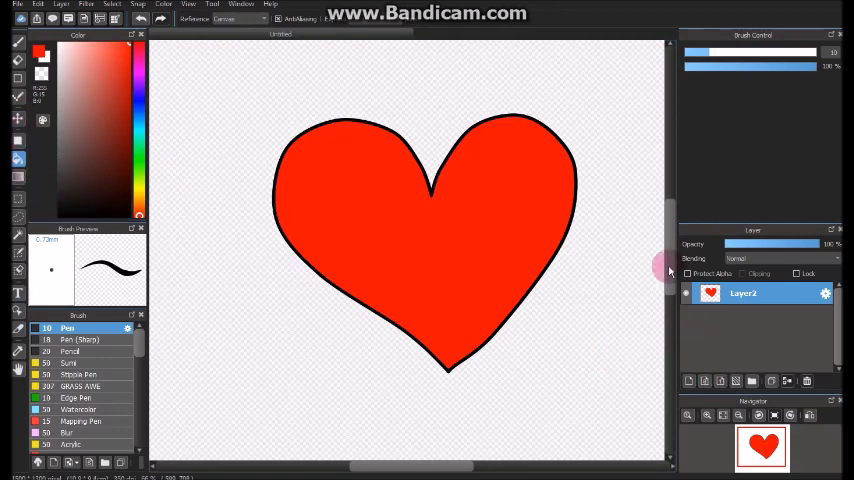
Paint dark red Watercolor (Wet) shading over the left lobe, redoing it after undos
left_click(20, 42)
scroll(133, 358, "down", 2)
scroll(131, 365, "down", 2)
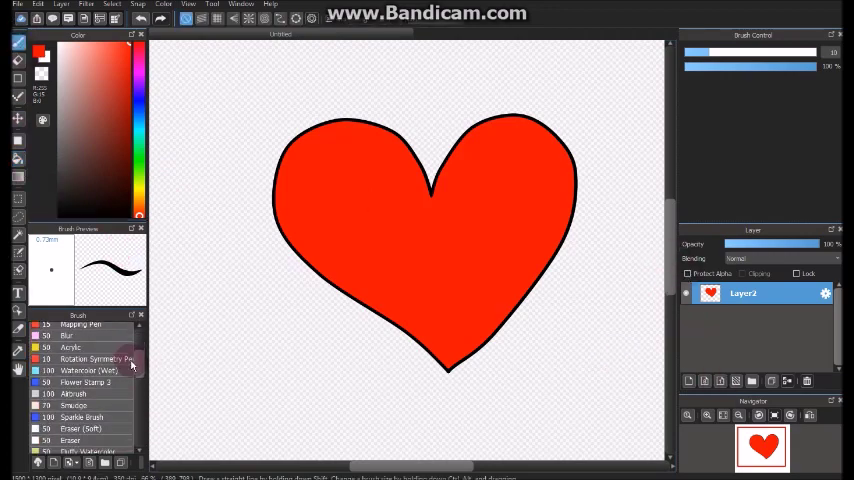
left_click(131, 367)
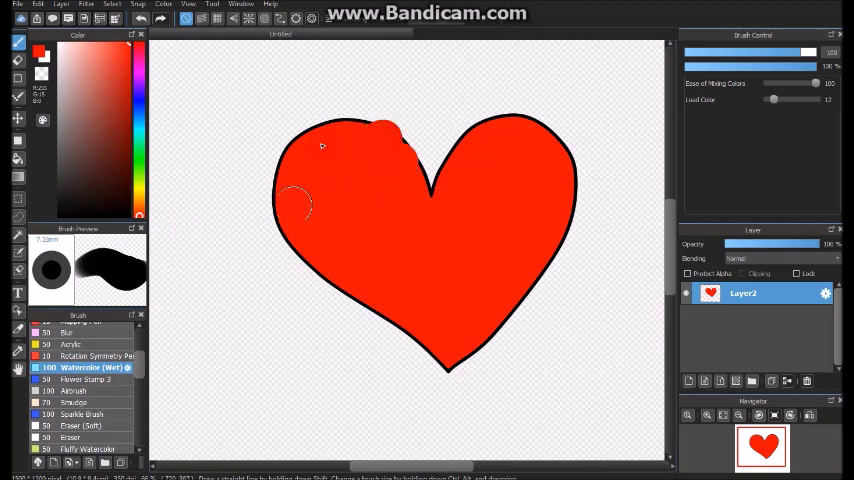
left_click_drag(321, 146, 196, 118)
key("ctrl+z")
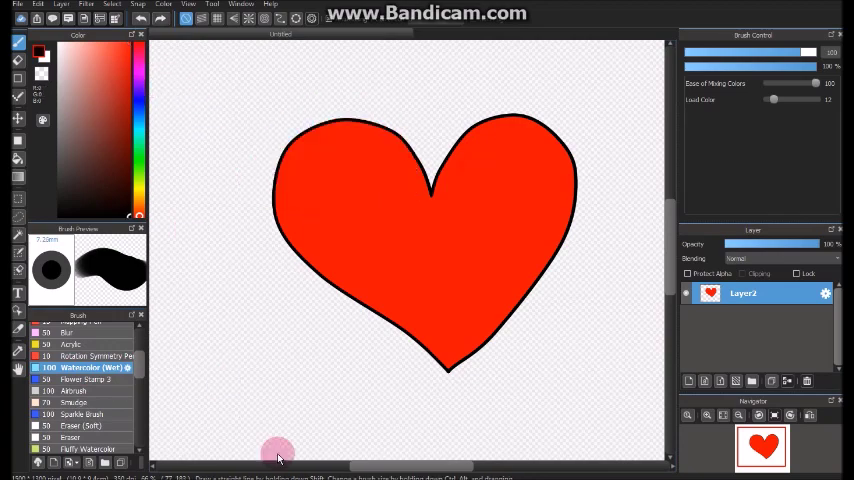
mouse_move(364, 160)
left_mouse_down()
mouse_move(346, 142)
mouse_move(286, 177)
left_mouse_up()
key("ctrl+z")
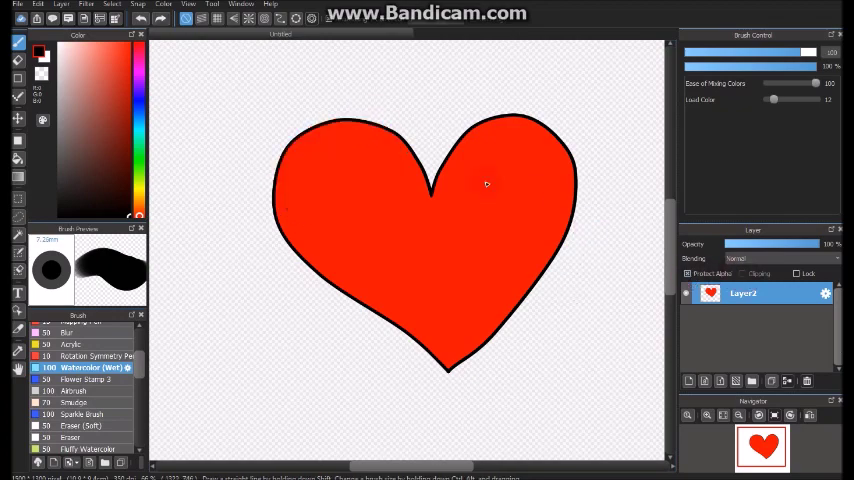
left_click_drag(400, 135, 305, 127)
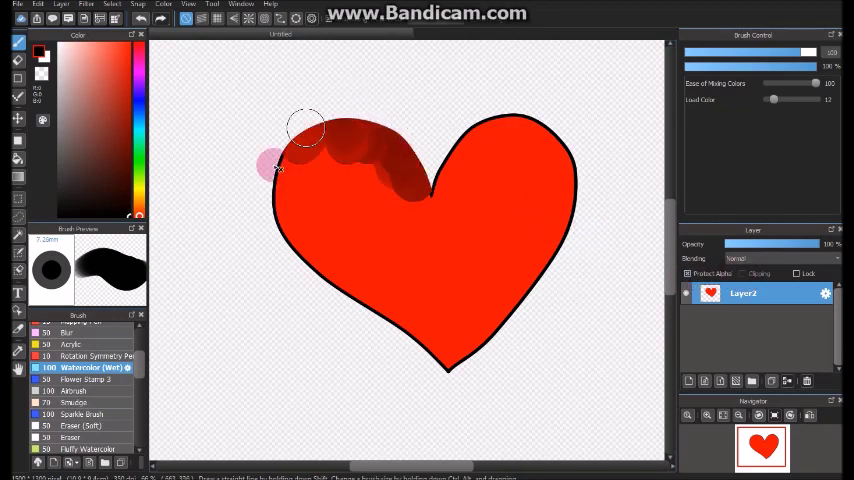
Add a curved dark shading stroke along the right lobe and choose the Blur brush
left_click(18, 78)
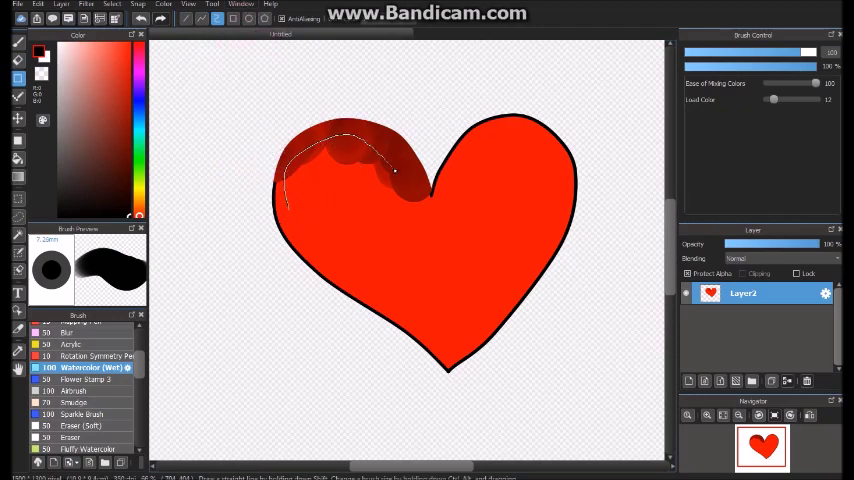
mouse_move(405, 190)
left_mouse_down()
mouse_move(573, 176)
mouse_move(543, 238)
left_mouse_up()
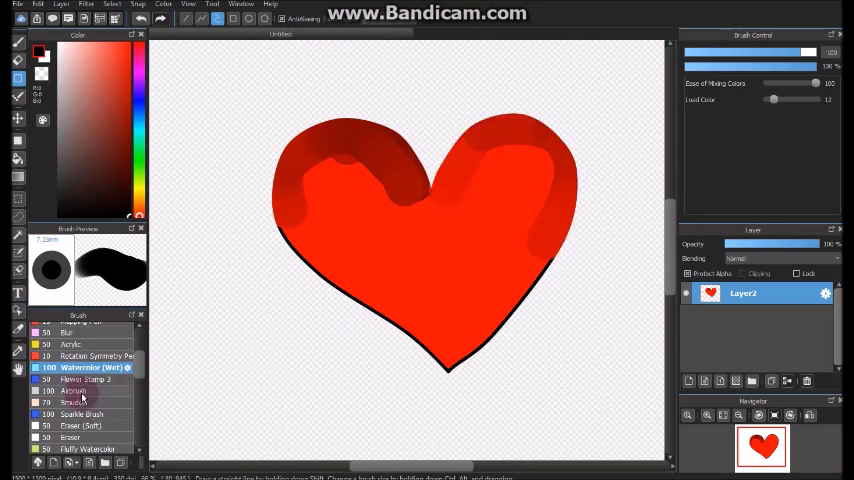
scroll(80, 396, "down", 2)
scroll(88, 410, "down", 2)
scroll(142, 420, "down", 3)
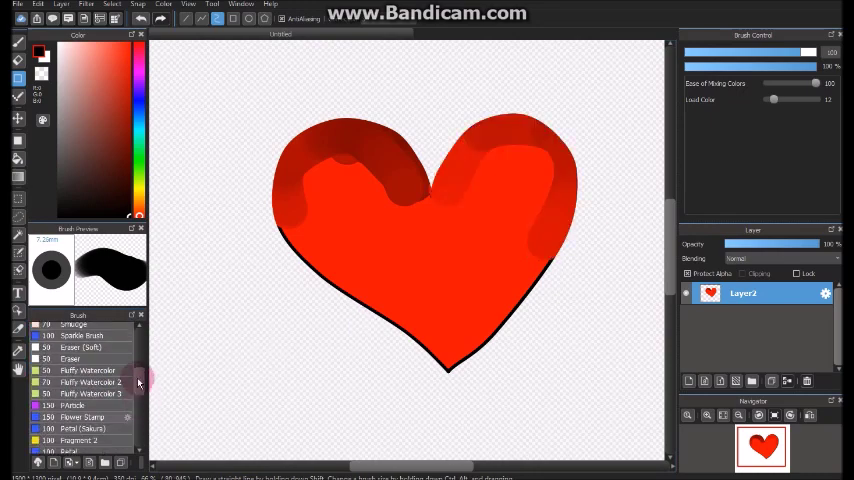
mouse_move(139, 383)
left_mouse_down()
mouse_move(137, 327)
mouse_move(139, 343)
left_mouse_up()
scroll(99, 373, "down", 2)
left_click(93, 374)
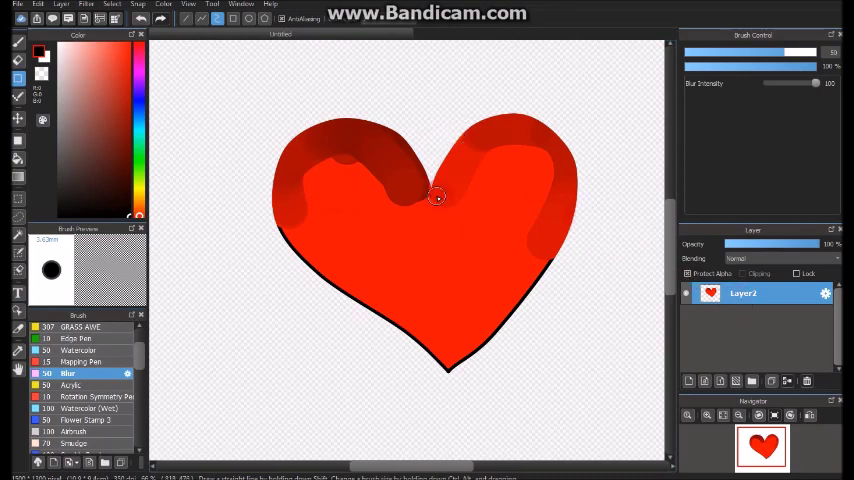
Set the blur brush to size 300 and freehand-blur the left lobe's shading
left_click_drag(785, 52, 816, 52)
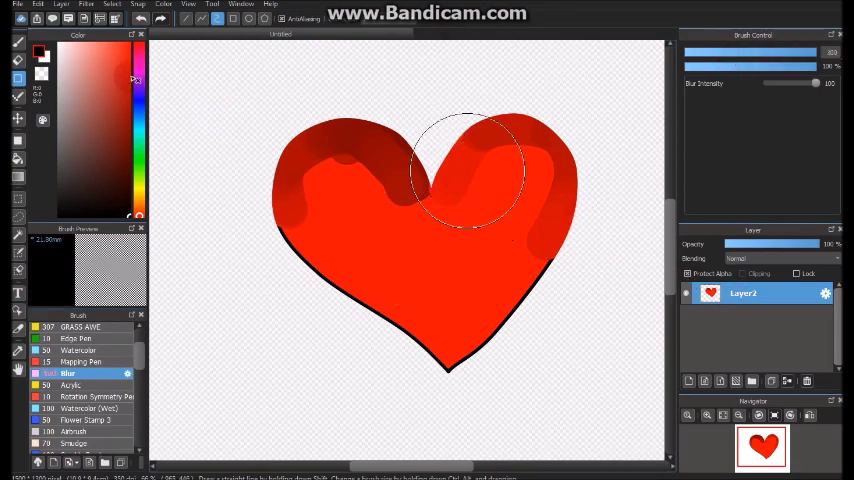
left_click(18, 42)
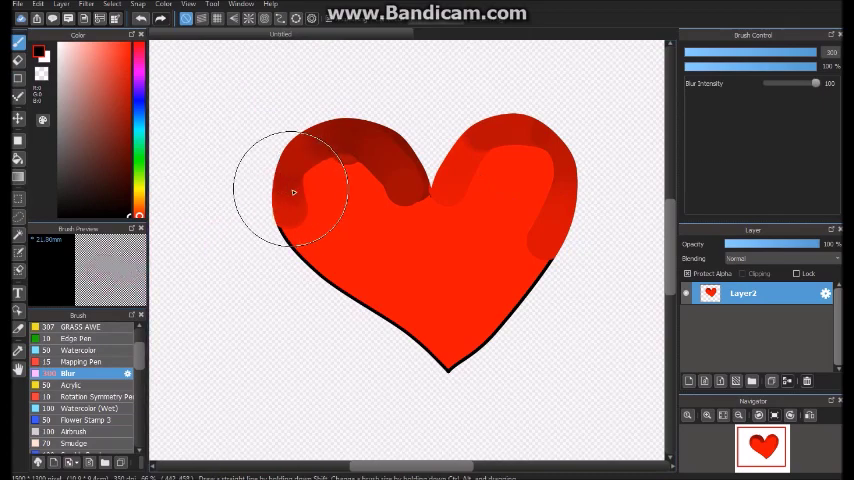
left_click_drag(293, 191, 345, 163)
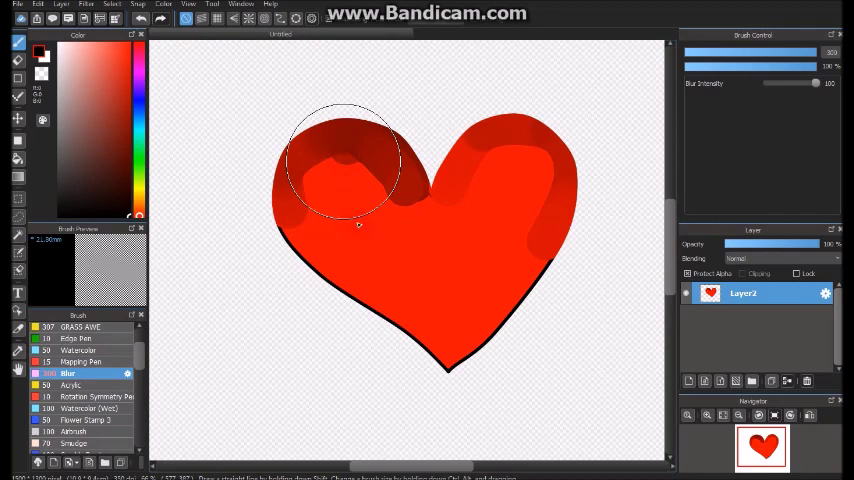
left_click_drag(419, 90, 438, 125)
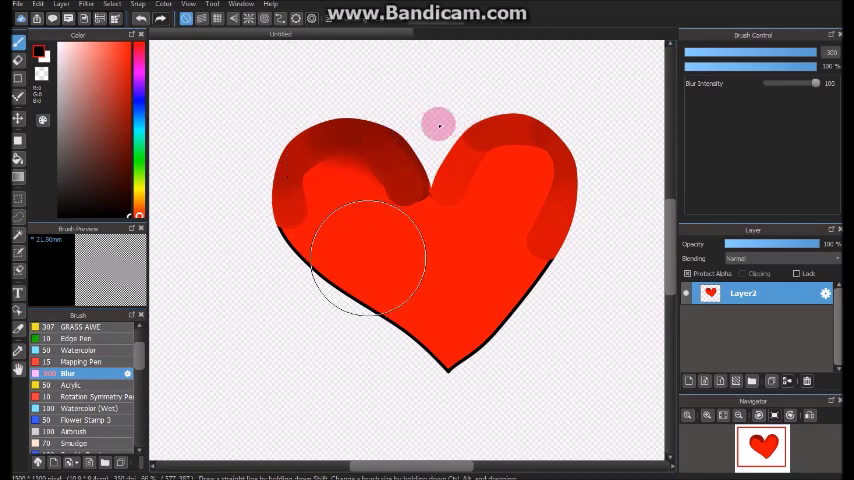
left_click(355, 300)
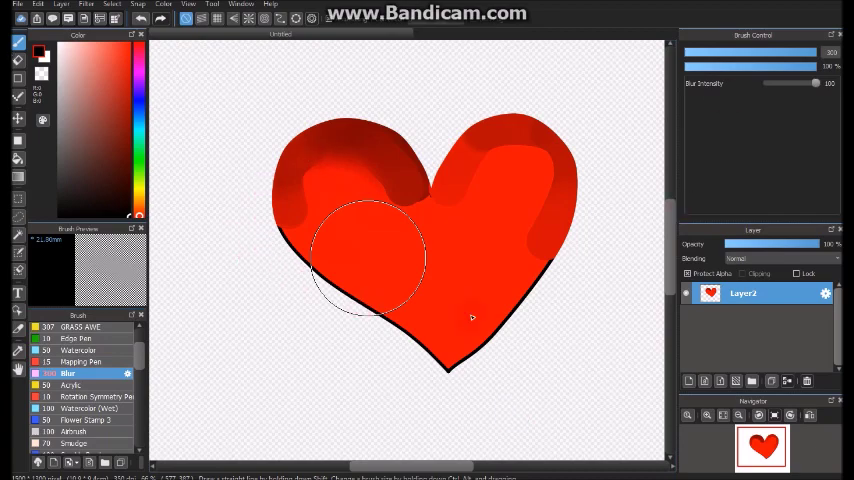
left_click(277, 225)
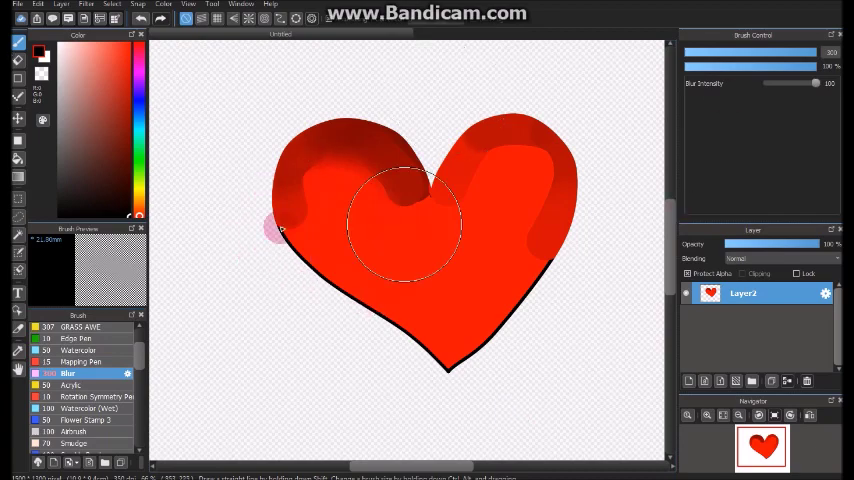
Blur the shading across both lobes with straight-line blur strokes
left_click(18, 77)
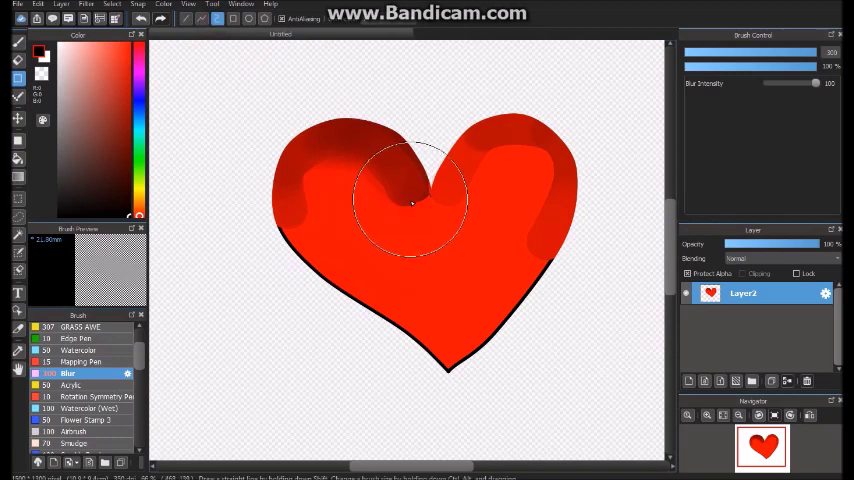
left_click_drag(411, 203, 289, 218)
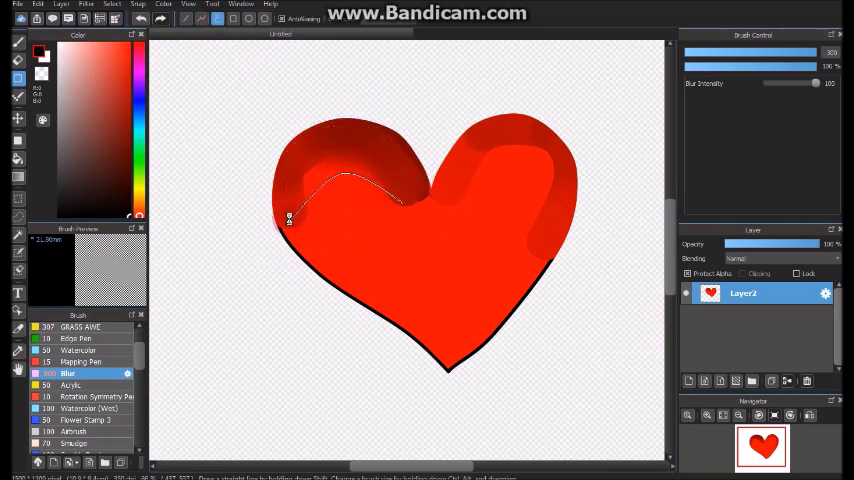
left_click(634, 233)
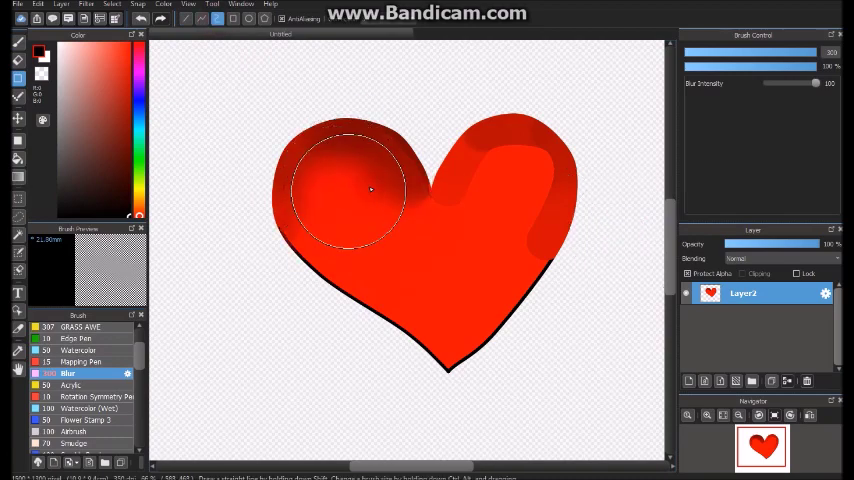
left_click_drag(428, 178, 521, 232)
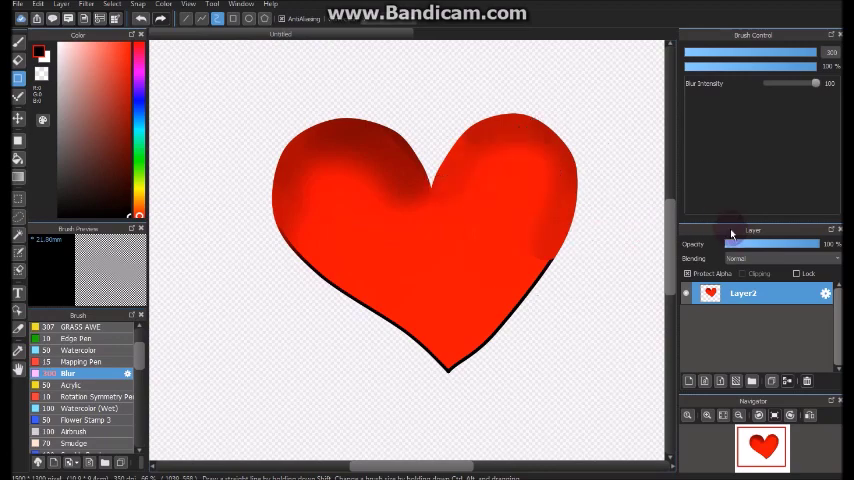
left_click(301, 171, "shift")
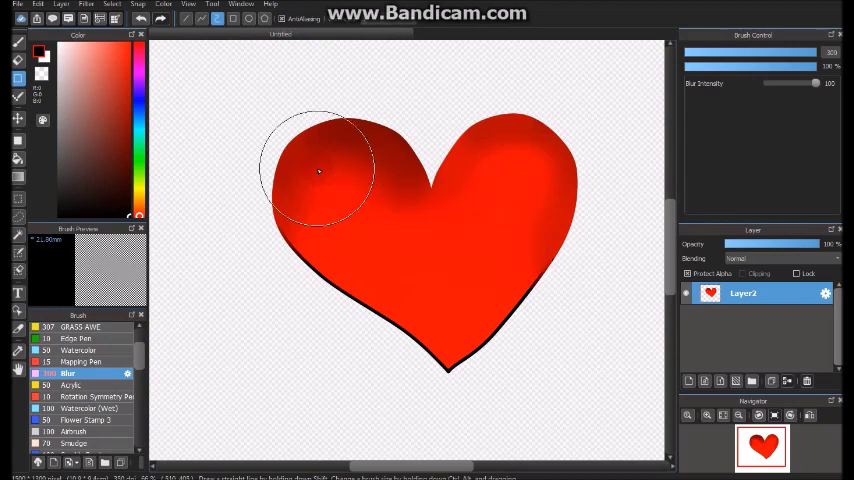
left_click(326, 99)
left_click(446, 307, "shift")
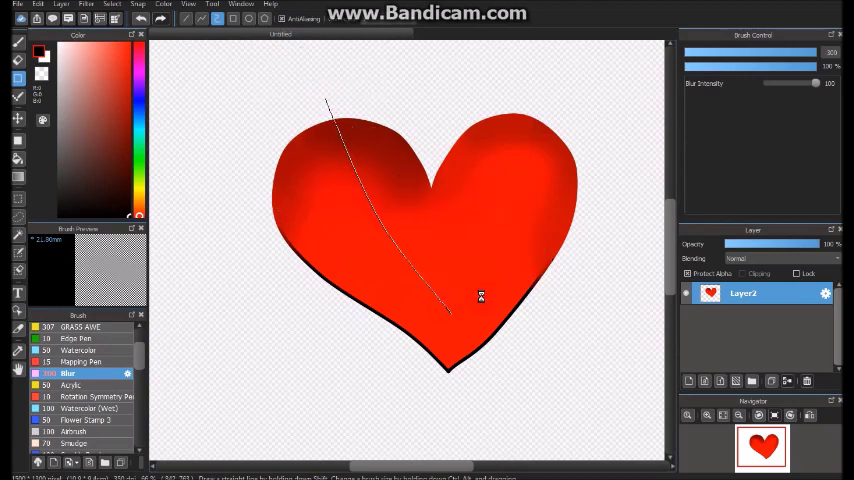
Select the Pen brush at a small size for black lettering
left_click(22, 45)
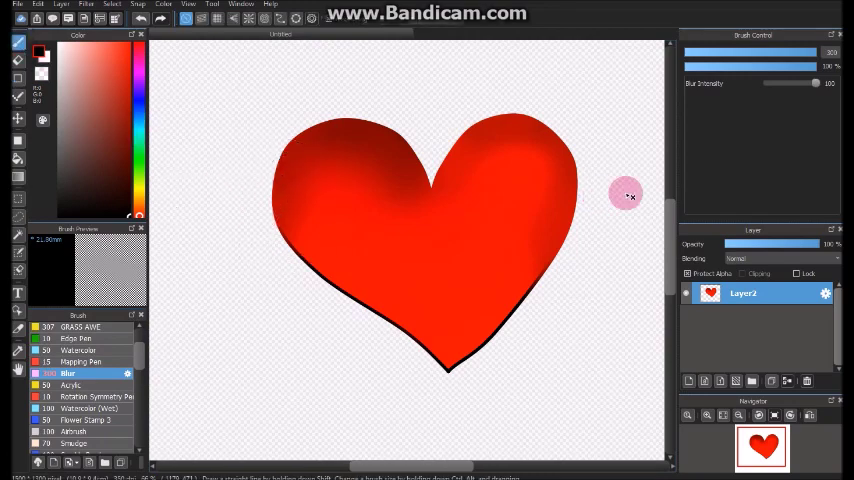
left_click(719, 57)
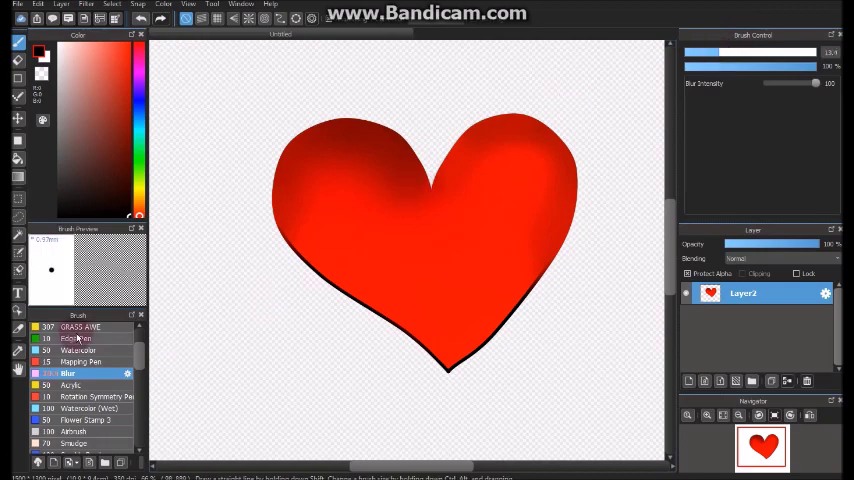
scroll(115, 330, "up", 3)
left_click(115, 327)
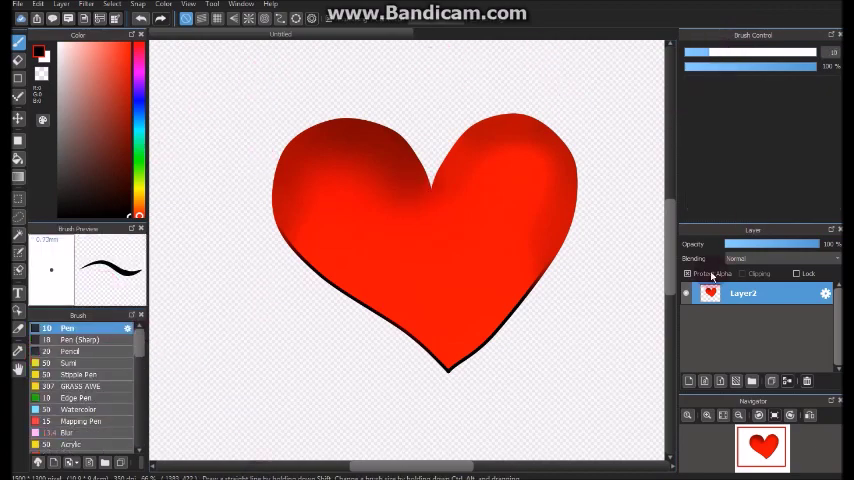
Draw and undo several freehand vertical test lines left of the heart
left_click_drag(240, 133, 229, 396)
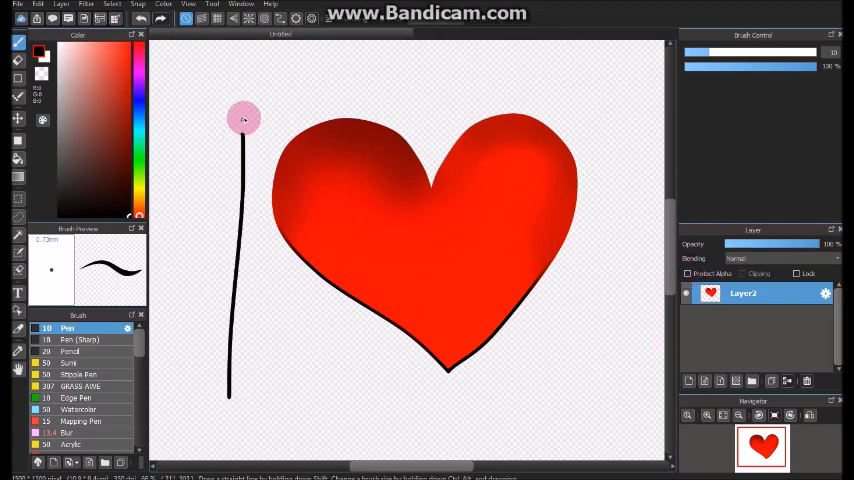
key("ctrl+z")
left_click_drag(243, 117, 243, 253)
left_click_drag(243, 303, 242, 133)
key("ctrl+z")
left_click_drag(248, 375, 244, 240)
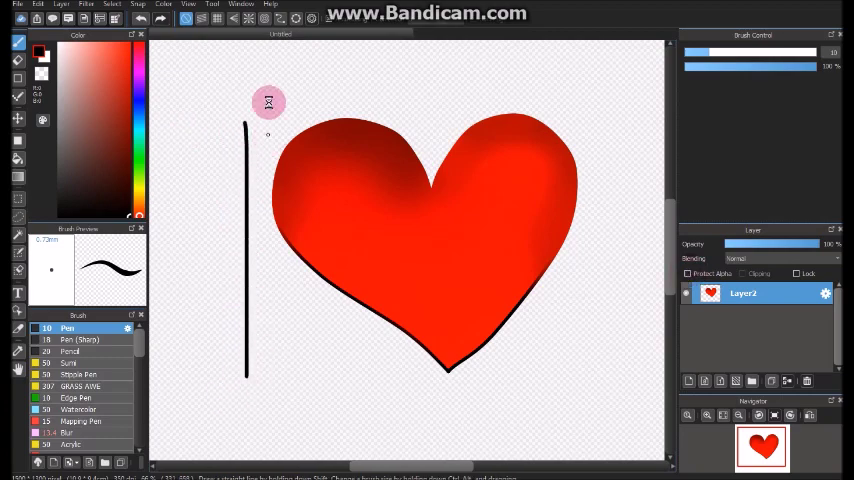
key("ctrl+z")
key("ctrl+z")
left_click_drag(258, 95, 258, 343)
key("ctrl+z")
key("ctrl+z")
Try a straight vertical line and a zigzag polyline left of the heart, undoing both
left_click(17, 78)
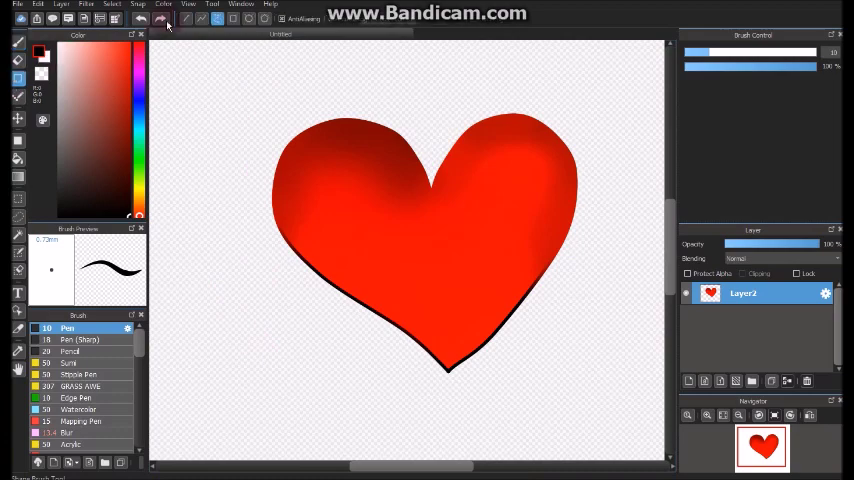
left_click(189, 20)
left_click_drag(190, 55, 191, 391)
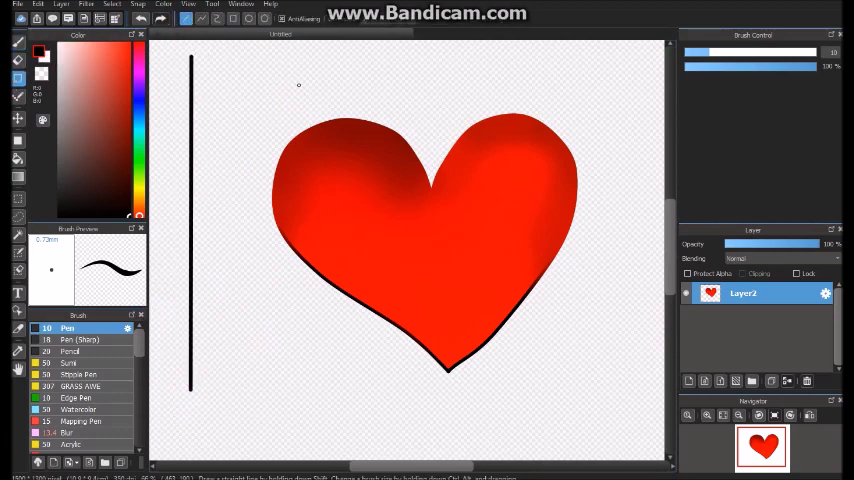
left_click(204, 19)
key("ctrl+z")
left_click(182, 110)
left_click(222, 182)
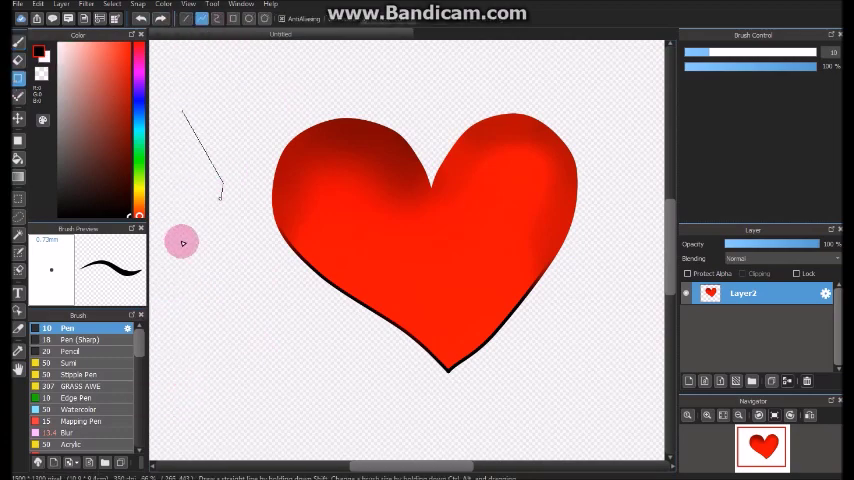
left_click(168, 243)
double_click(231, 295)
key("ctrl+z")
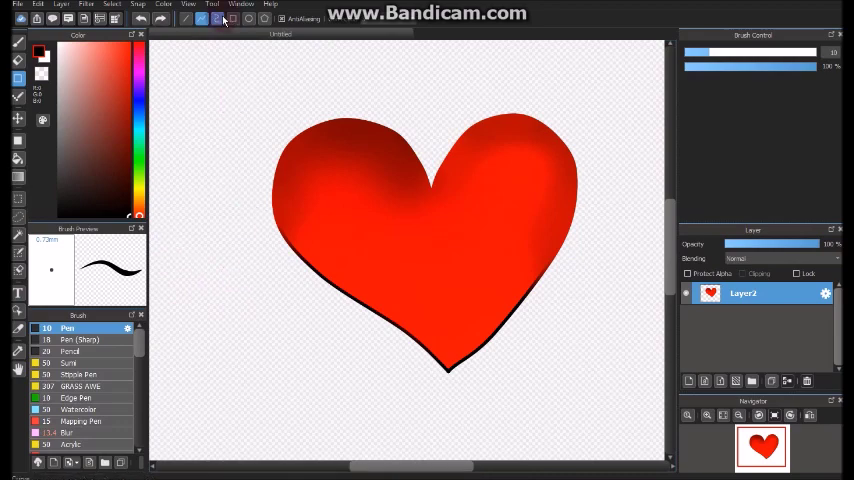
Try a curved test stroke left of the heart, then undo it
left_click(217, 19)
left_click(174, 161)
left_click(196, 152)
left_click(221, 207)
left_click(190, 261)
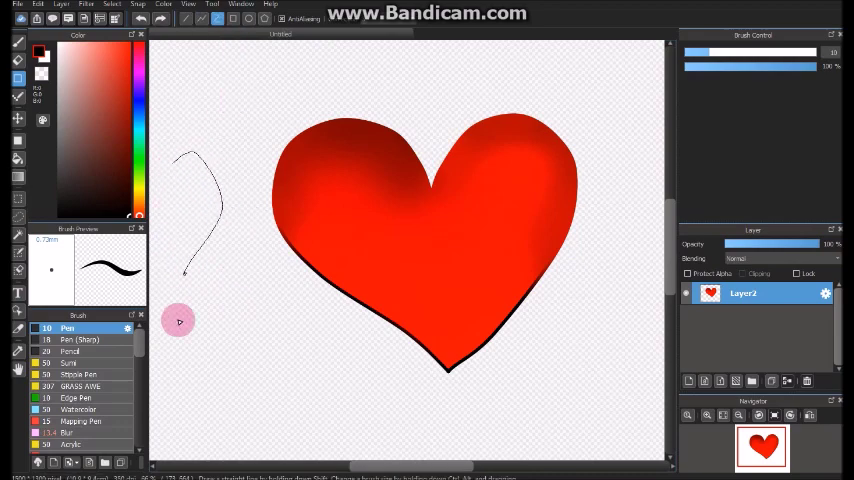
left_click(231, 353)
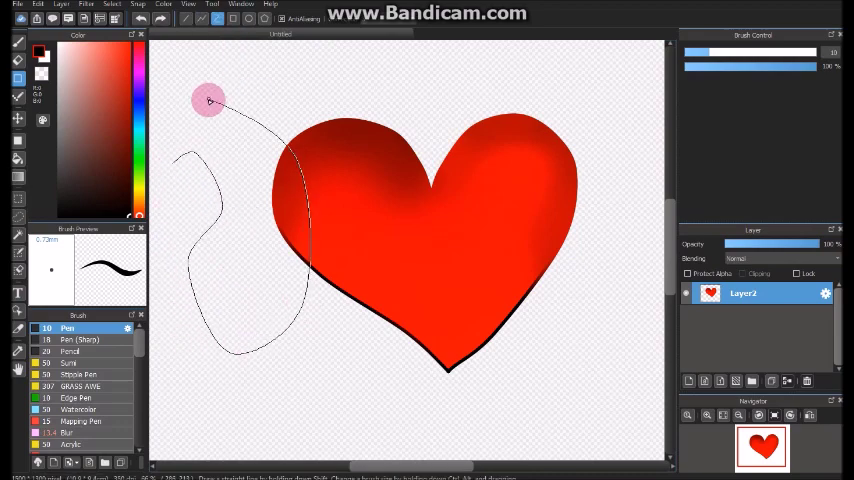
key("Escape")
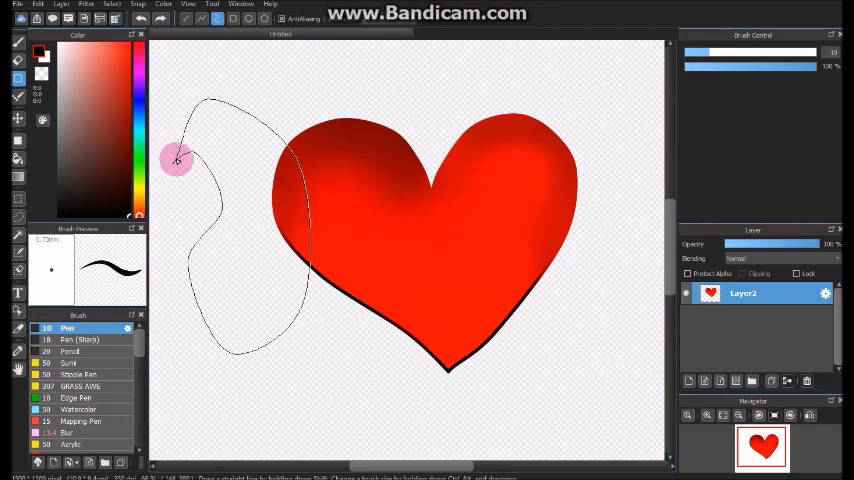
left_click(176, 159)
key("ctrl+z")
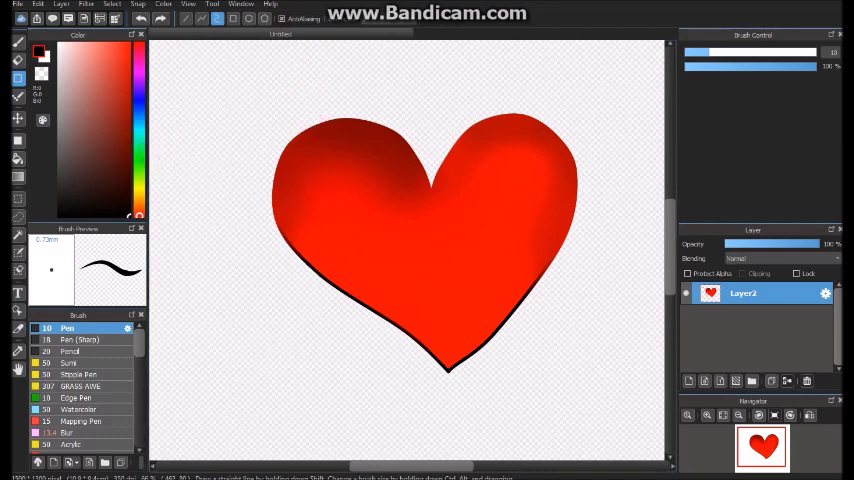
left_click(243, 37)
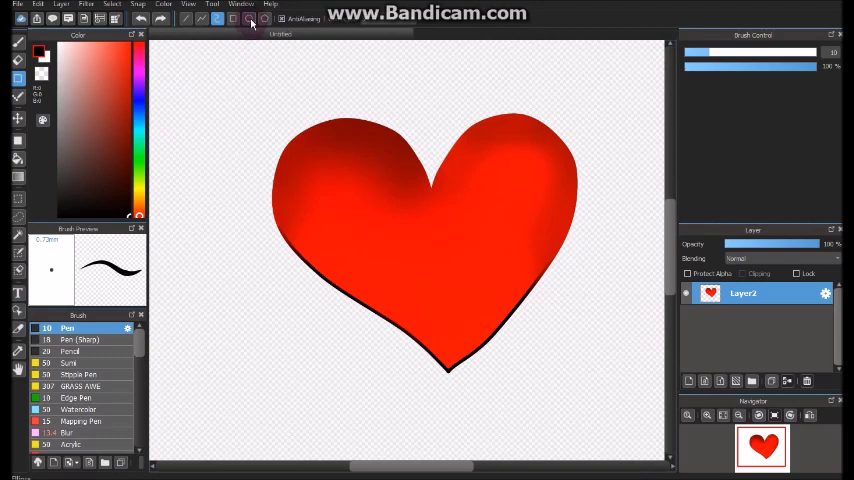
Draw a test circle over the left lobe in ellipse mode, then undo it
left_click(250, 19)
mouse_move(284, 147)
left_mouse_down()
mouse_move(432, 308)
mouse_move(428, 290)
left_mouse_up()
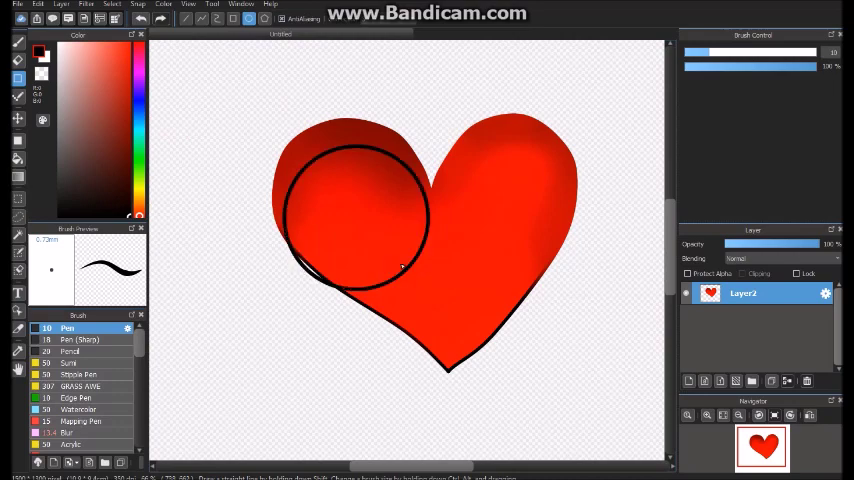
key("ctrl+z")
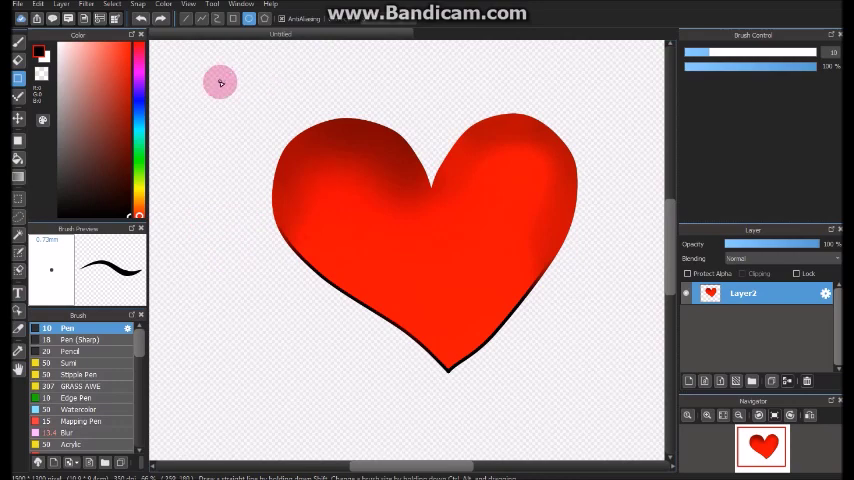
Draw two vertical strokes, a crossbar and ovals forming letters over the heart's left side
left_click_drag(219, 80, 219, 225)
left_click_drag(186, 160, 265, 161)
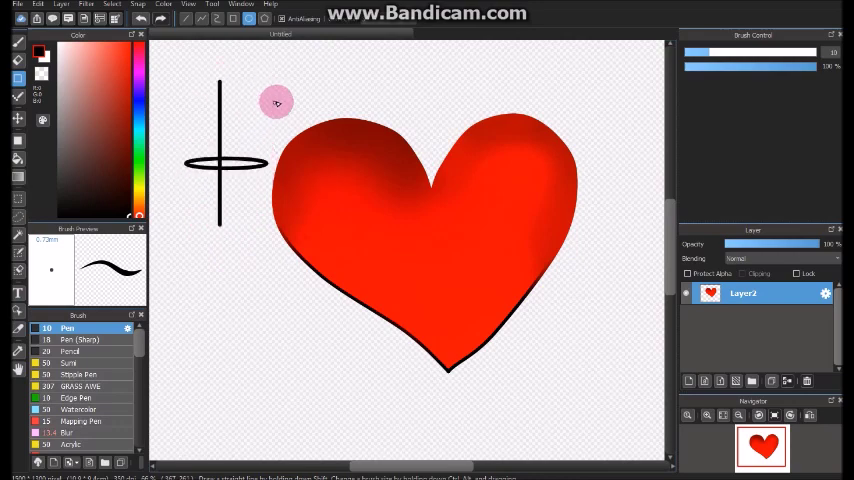
left_click_drag(276, 100, 276, 238)
left_click_drag(258, 158, 321, 158)
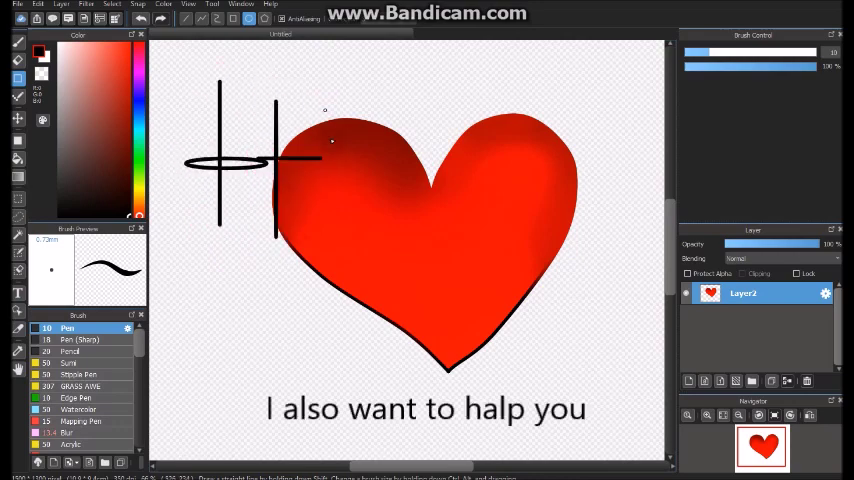
mouse_move(381, 194)
left_mouse_down()
mouse_move(372, 215)
mouse_move(275, 289)
left_mouse_up()
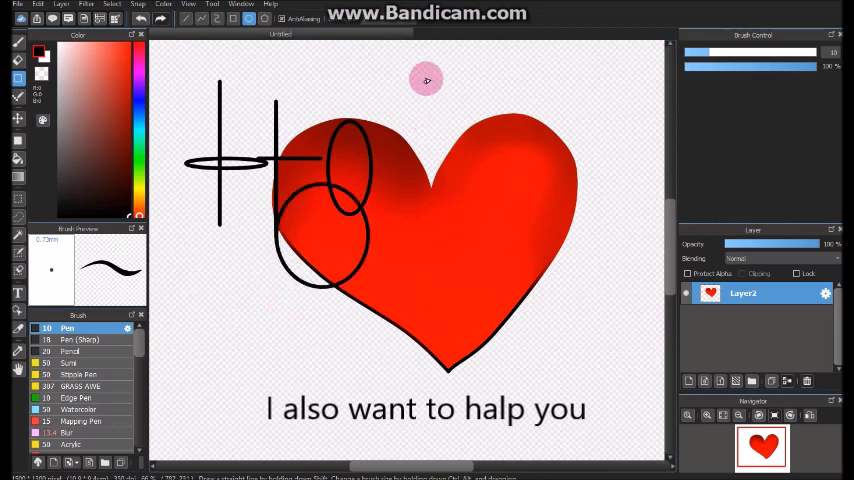
left_click_drag(413, 82, 410, 277)
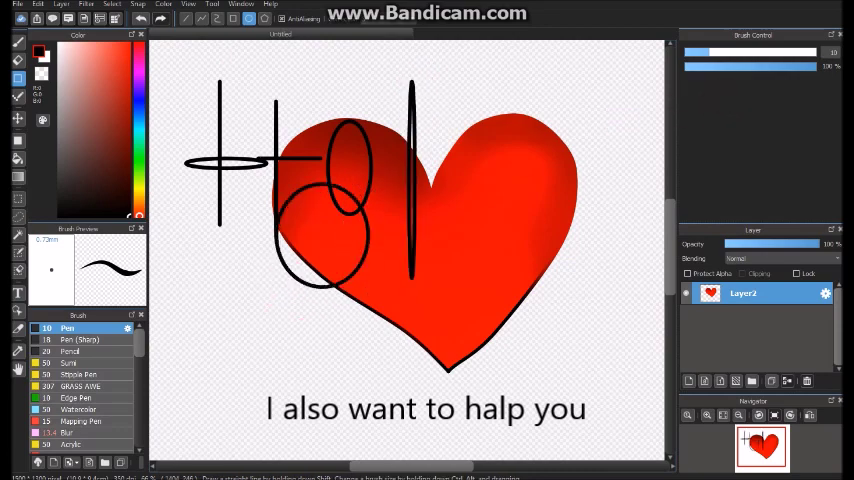